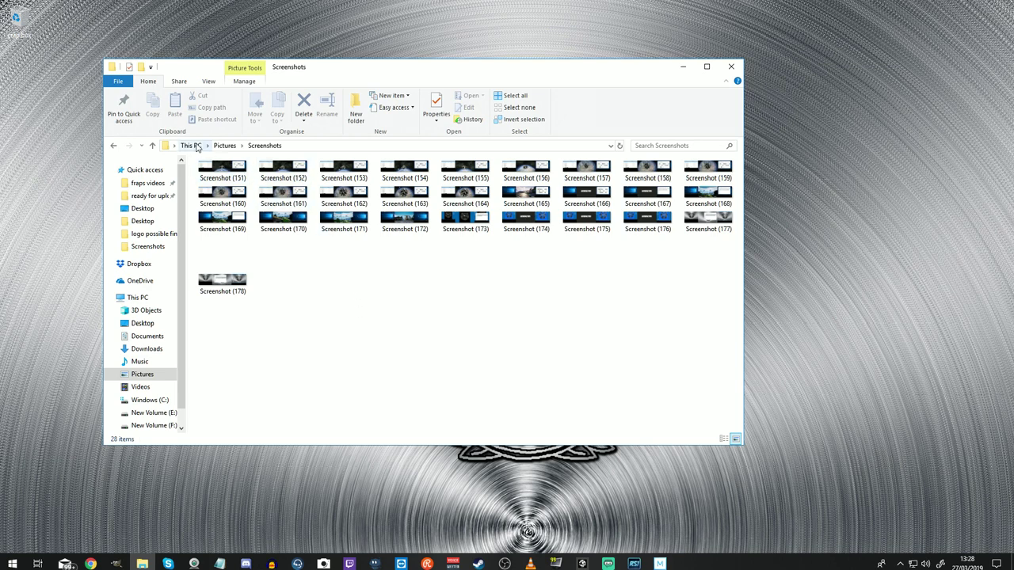
Step: Open Screenshot (178) from Pictures > Screenshots to view it in Photos
mouse_move(221, 279)
double_click(221, 279)
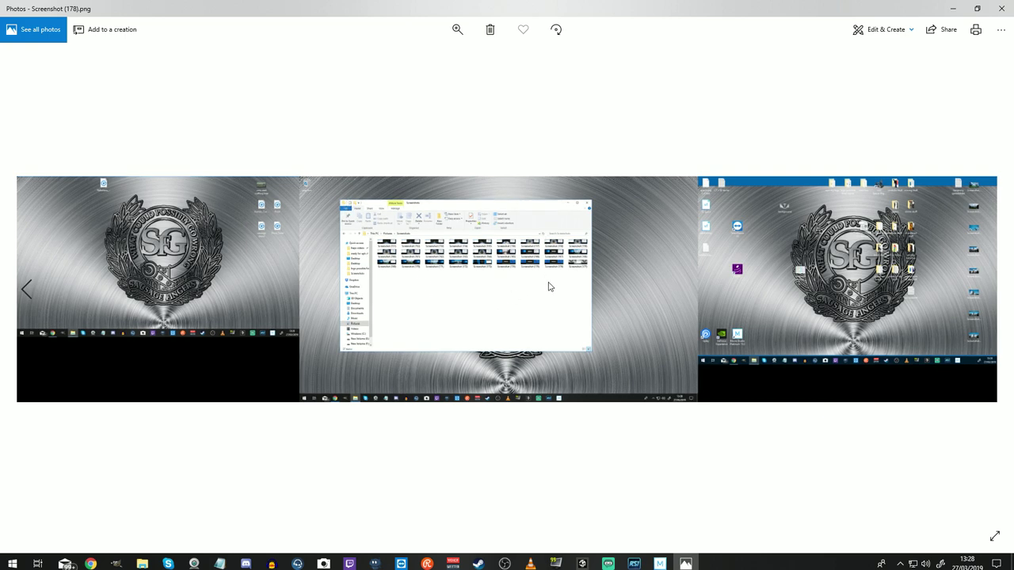
Step: Minimise Photos and bring Chrome's 'dafont' search results to the front
left_click(956, 9)
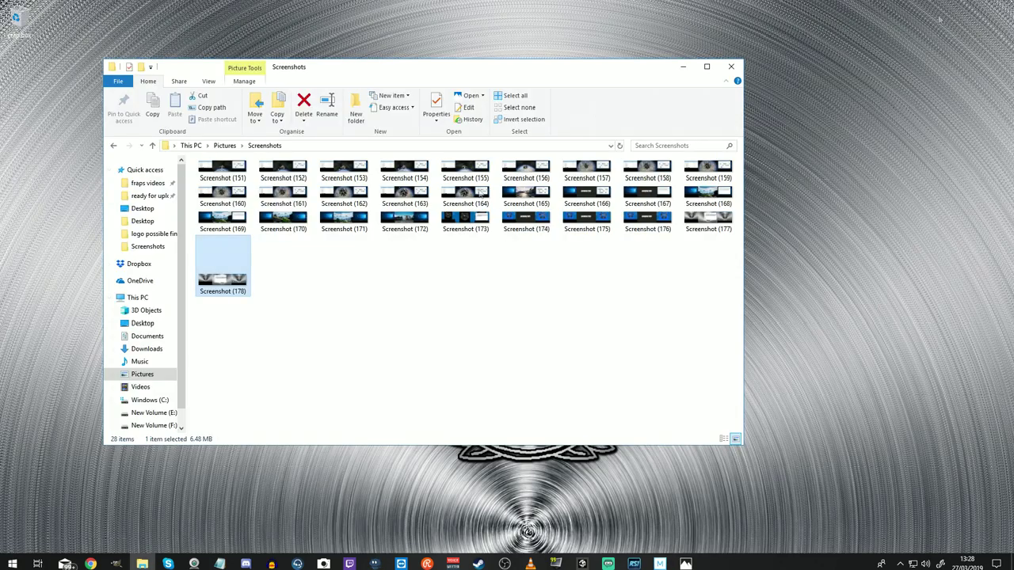
left_click(90, 563)
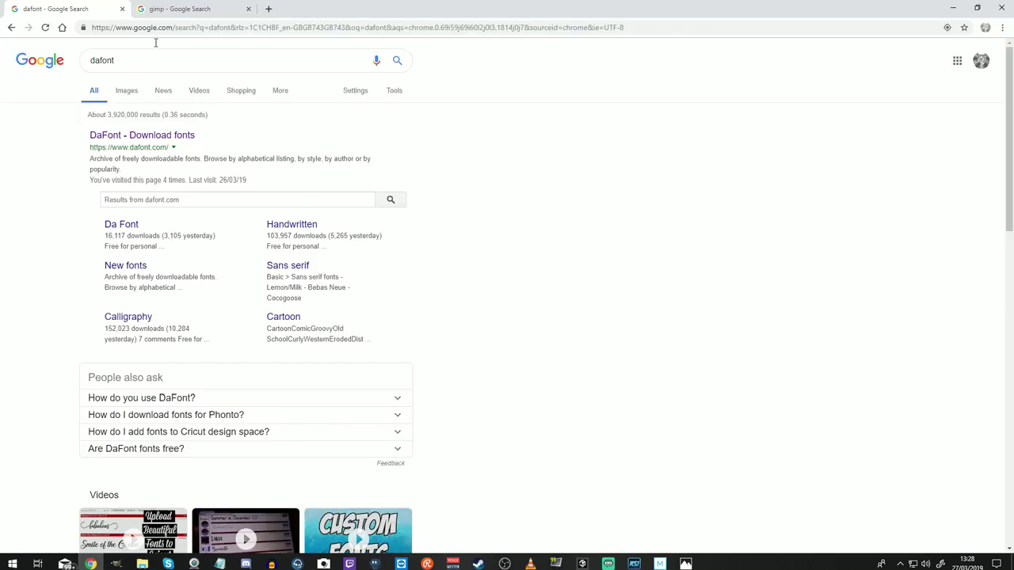
Step: Look over the 'gimp' Google search tab, then minimise Chrome
left_click(162, 9)
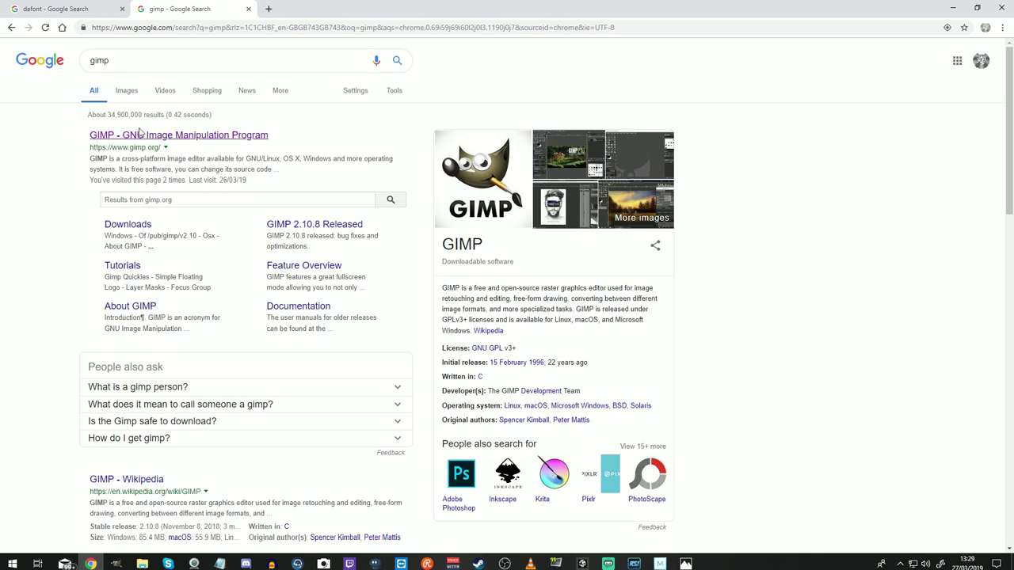
left_click(954, 11)
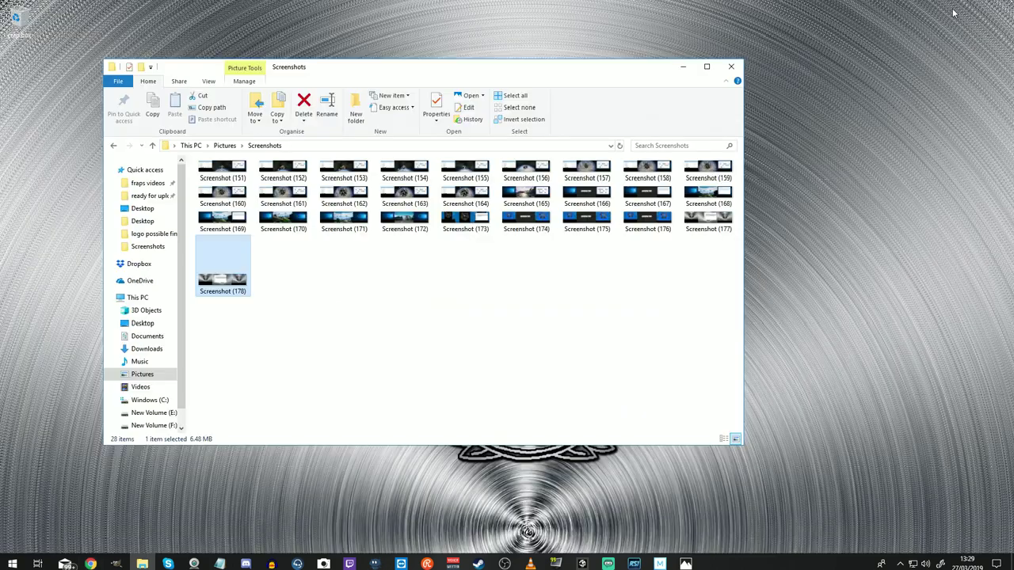
Step: After briefly launching and closing GIMP, open Screenshot (178) with GNU Image Manipulation Program
left_click(123, 563)
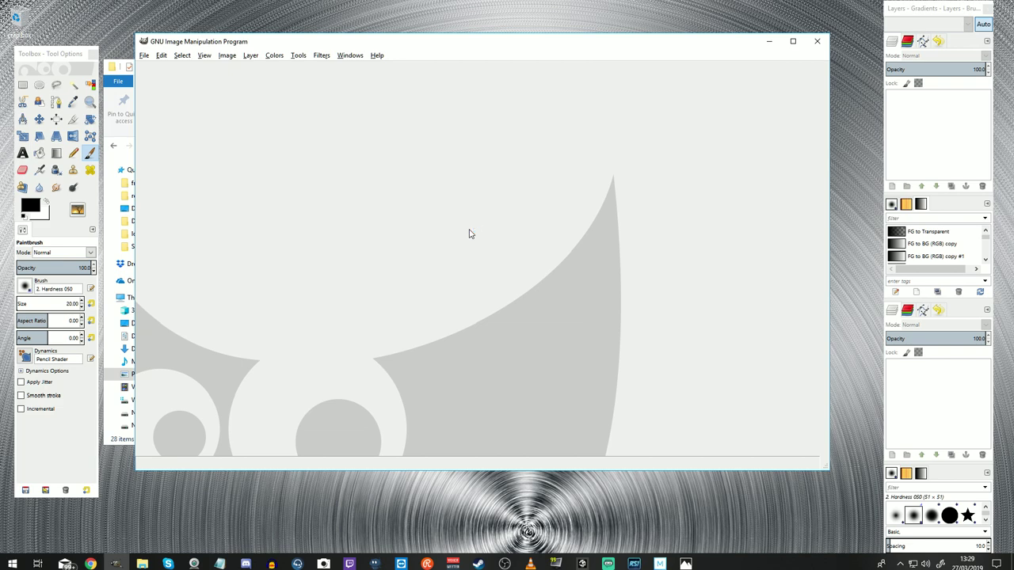
left_click(813, 43)
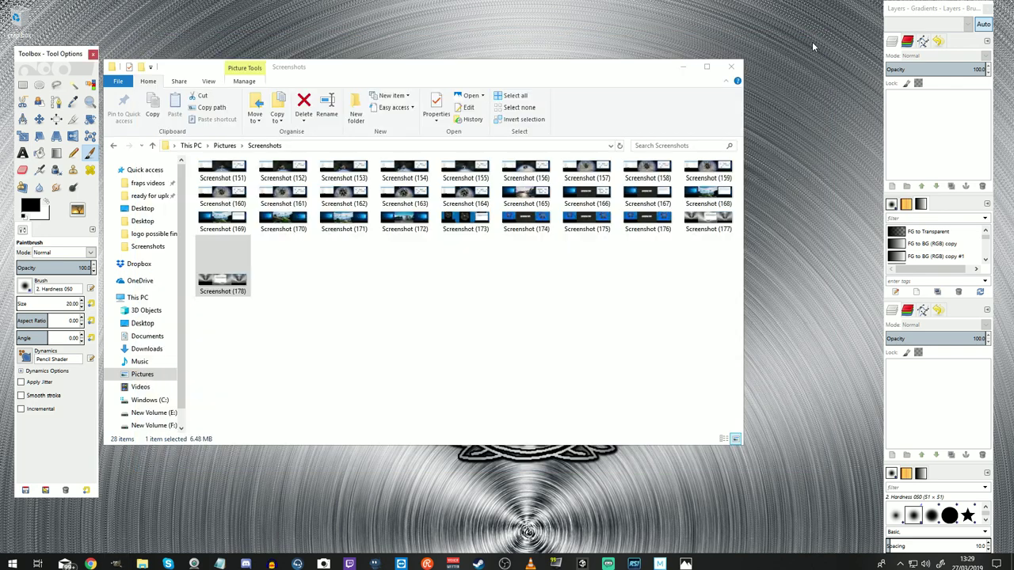
right_click(226, 284)
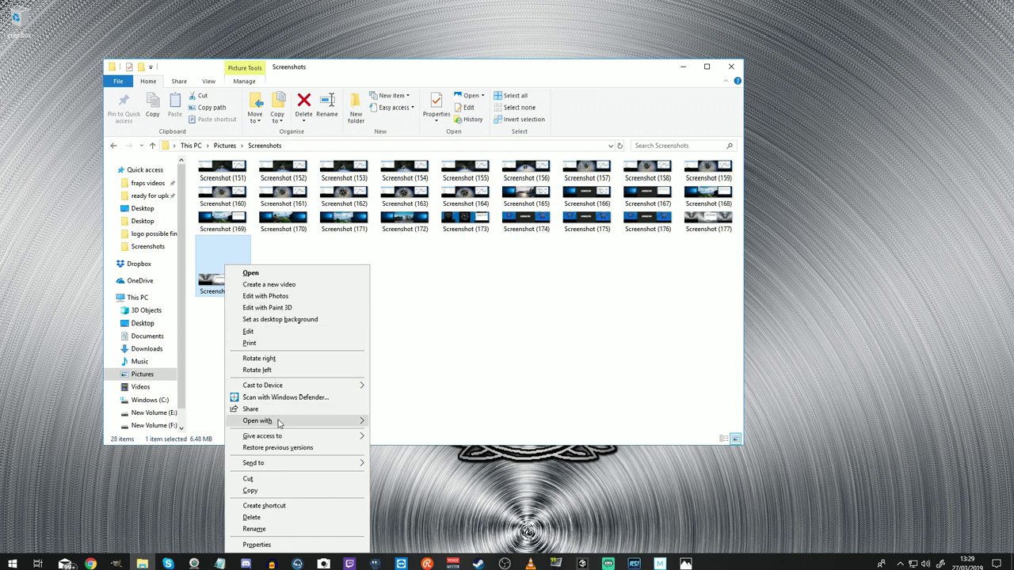
mouse_move(284, 425)
left_click(412, 421)
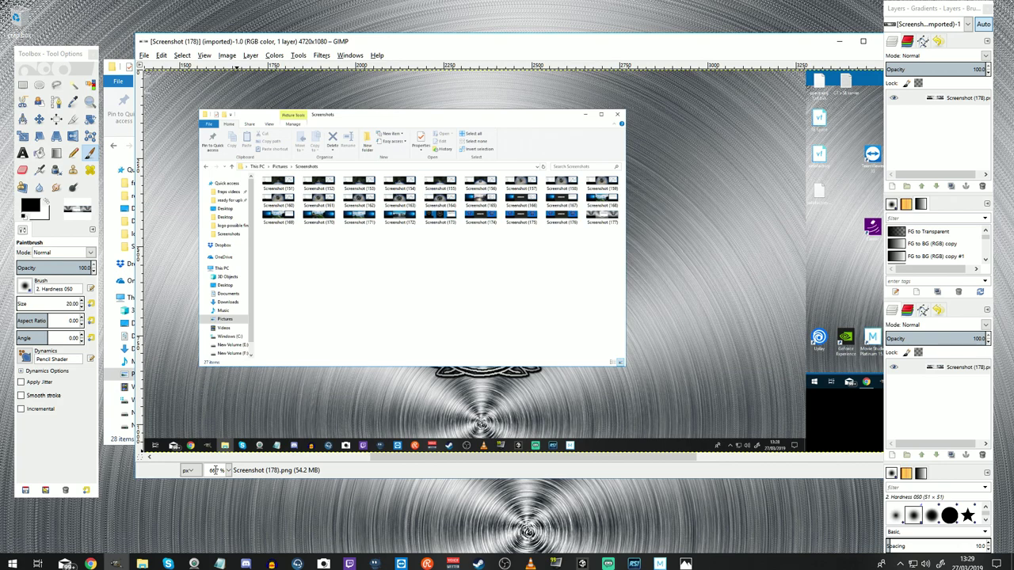
Step: Draw a 1858×1040 rectangle selection from 1422,0 around the middle monitor
scroll(213, 470, "down", 1)
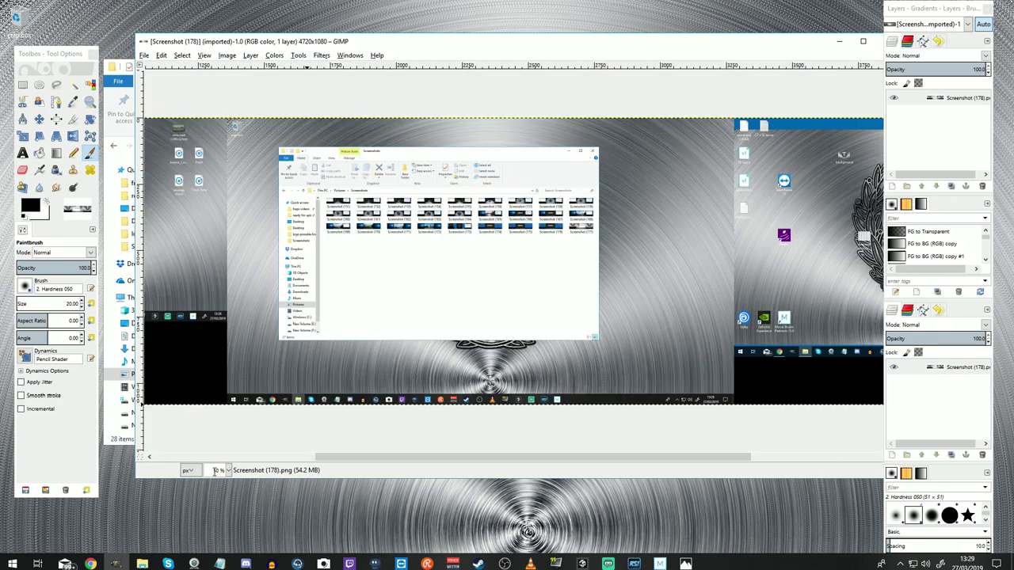
scroll(216, 469, "down", 1)
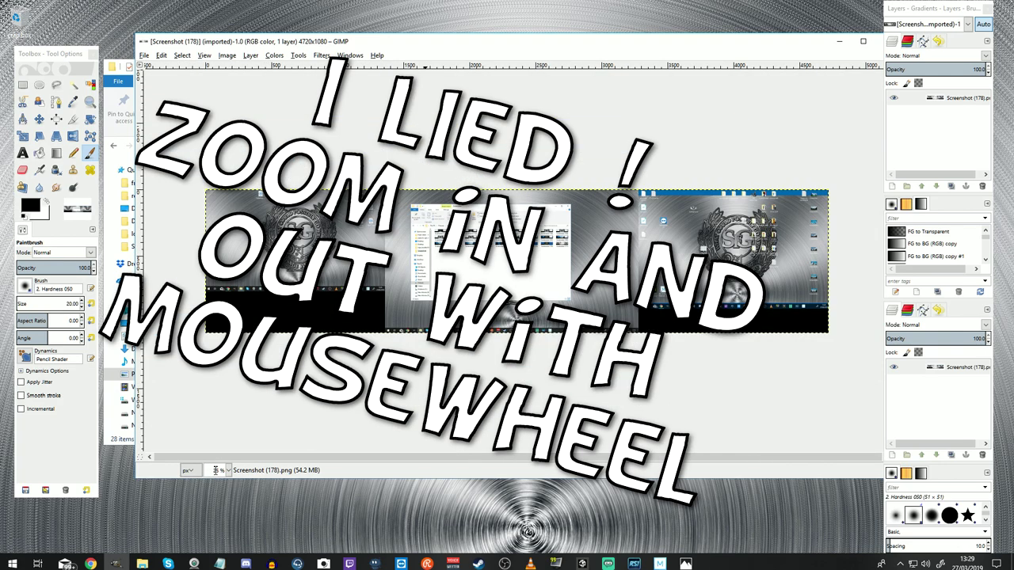
scroll(215, 470, "up", 2)
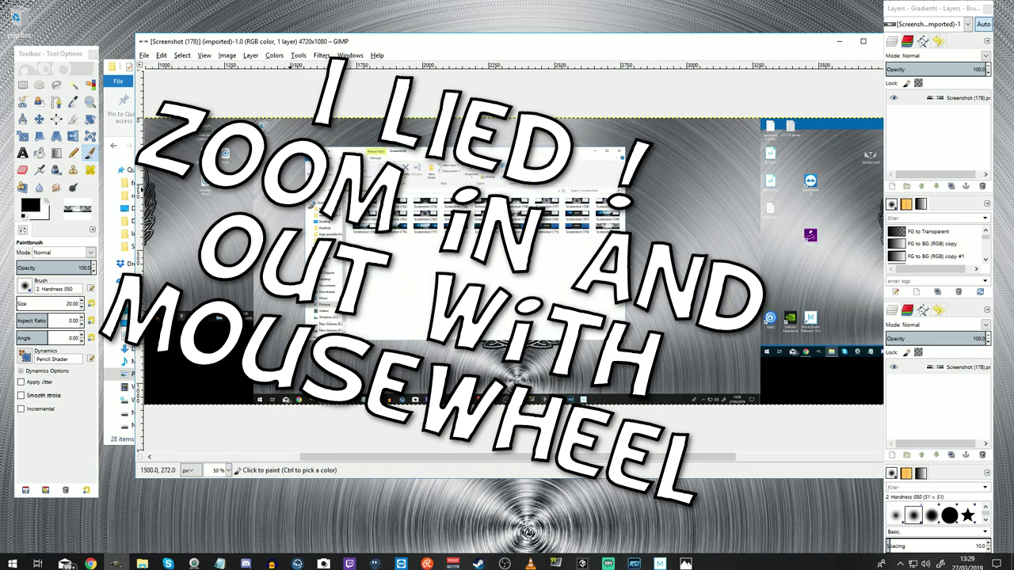
left_click(22, 84)
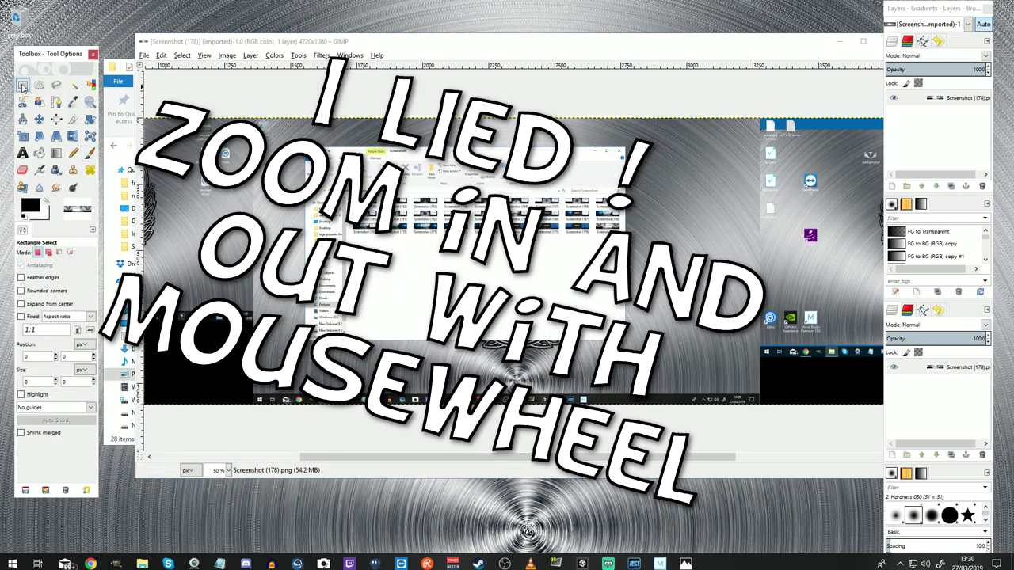
left_click(251, 117)
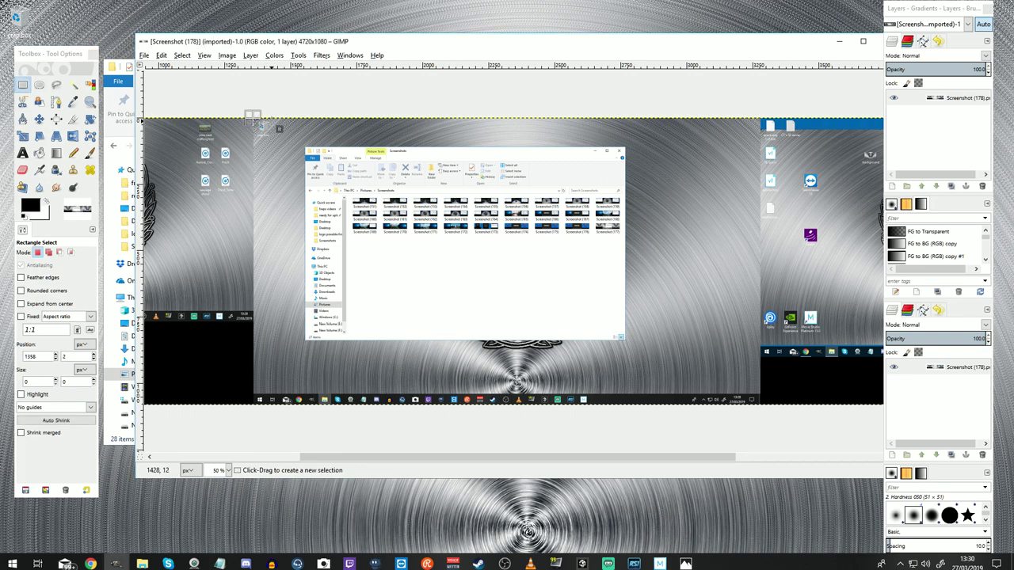
left_click_drag(253, 116, 759, 394)
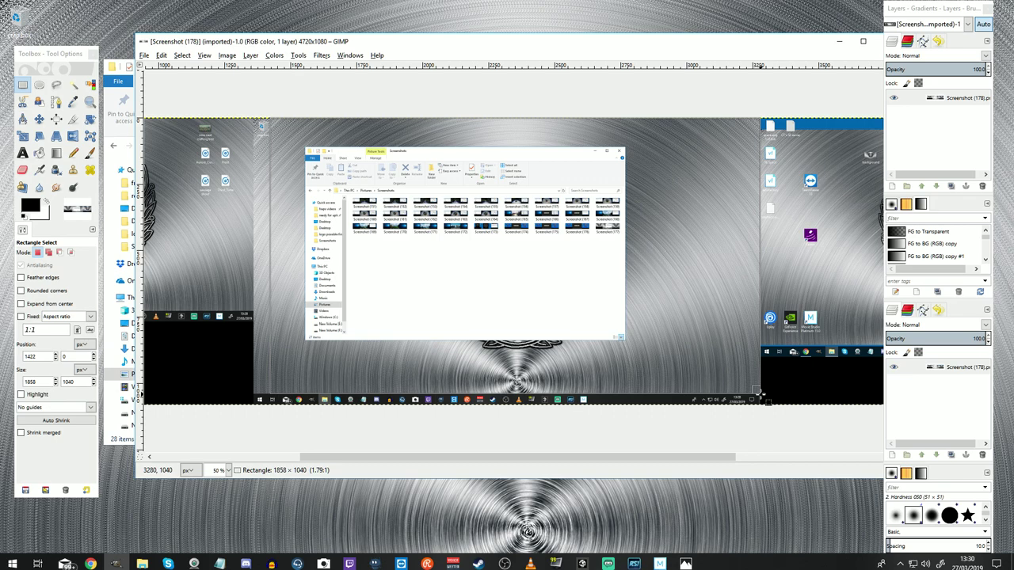
left_click_drag(760, 394, 760, 393)
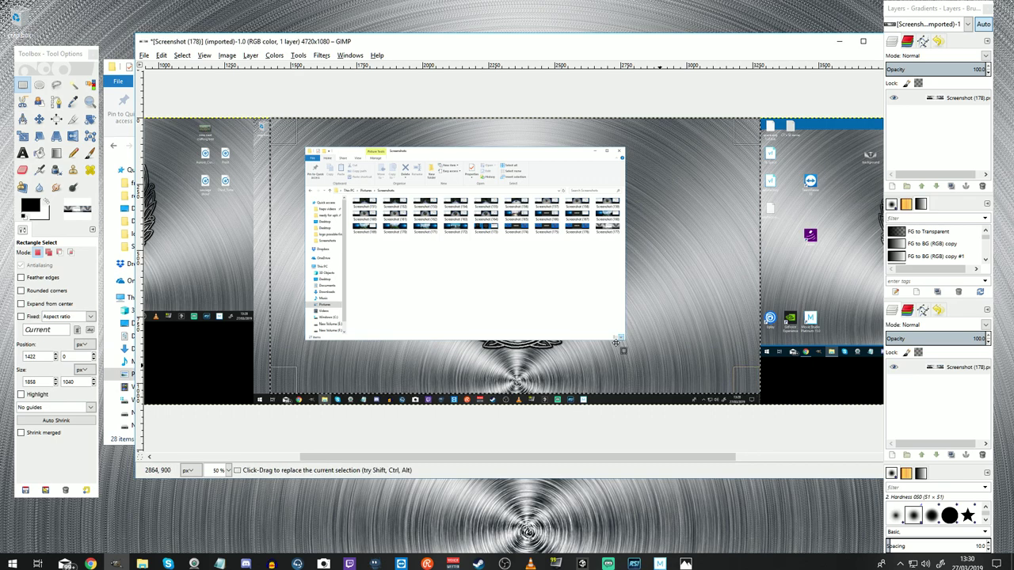
right_click(400, 191)
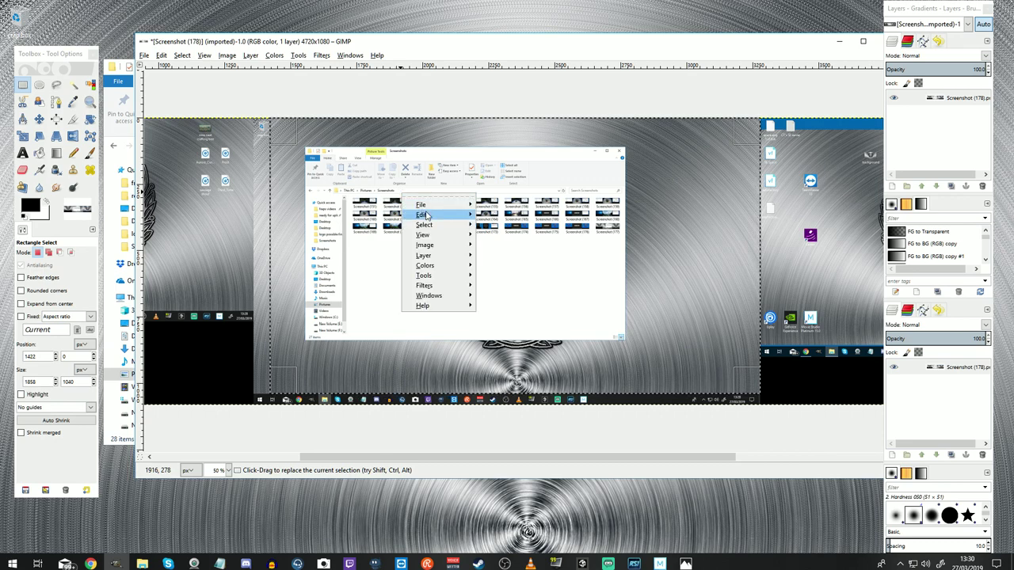
Step: Cut the selected area and create a new 1920×1080 image
mouse_move(478, 216)
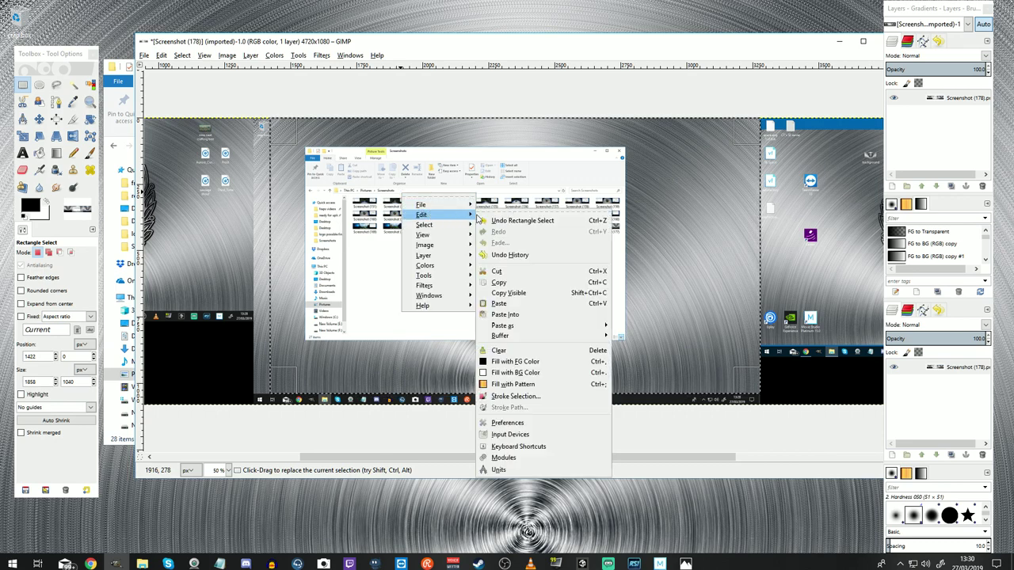
left_click(500, 272)
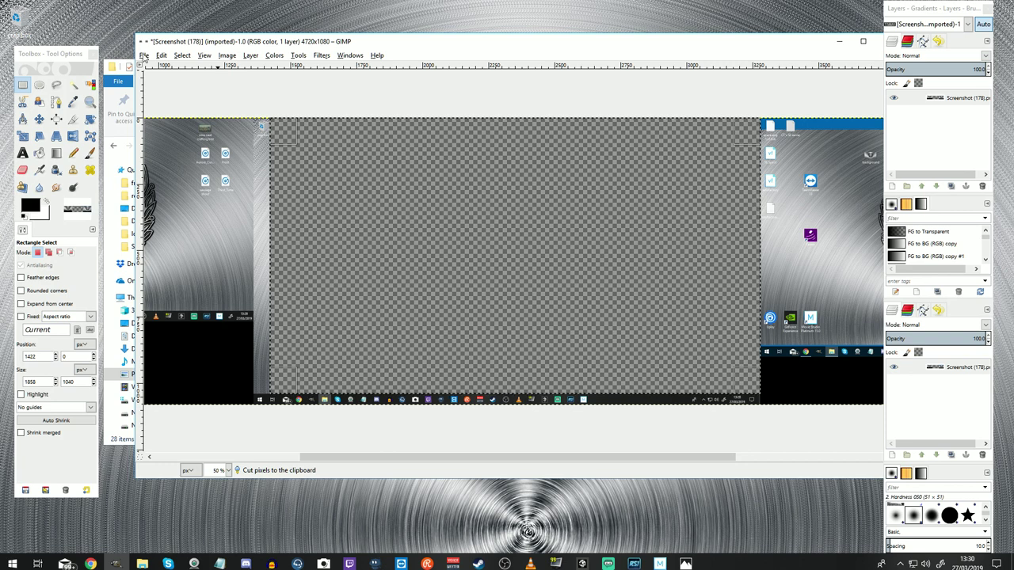
left_click(144, 55)
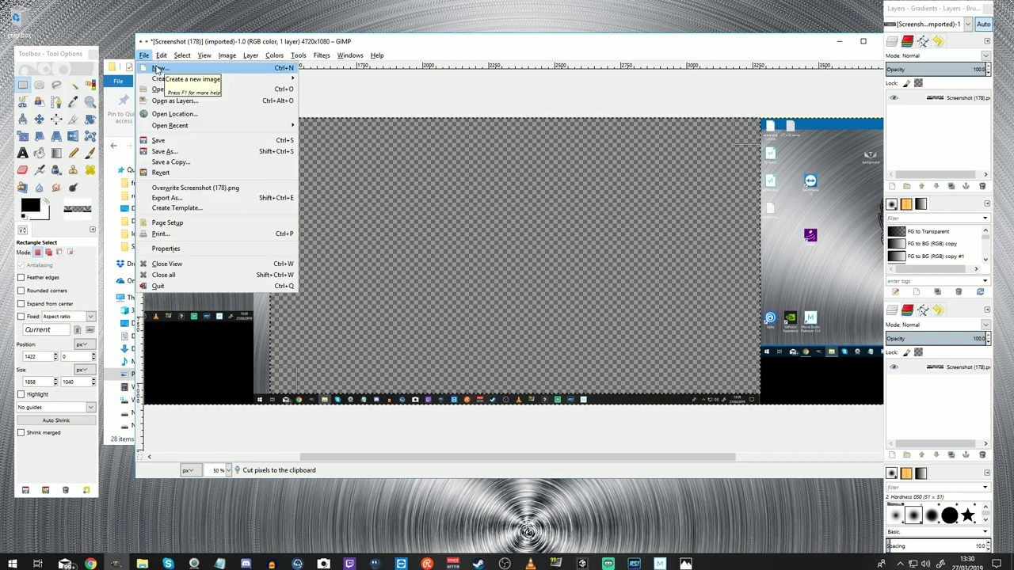
left_click(158, 69)
double_click(506, 89)
type("1920")
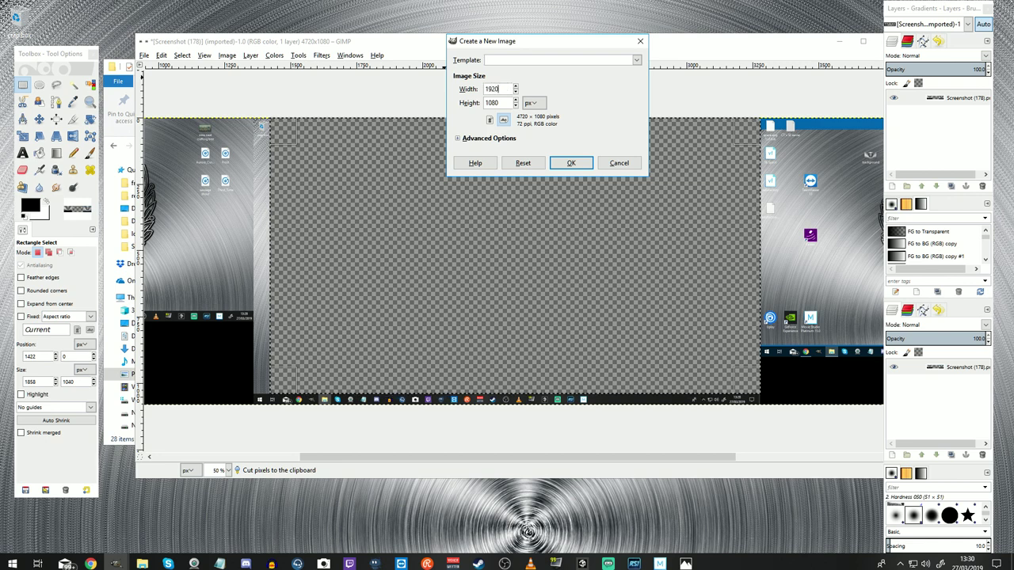
left_click(566, 163)
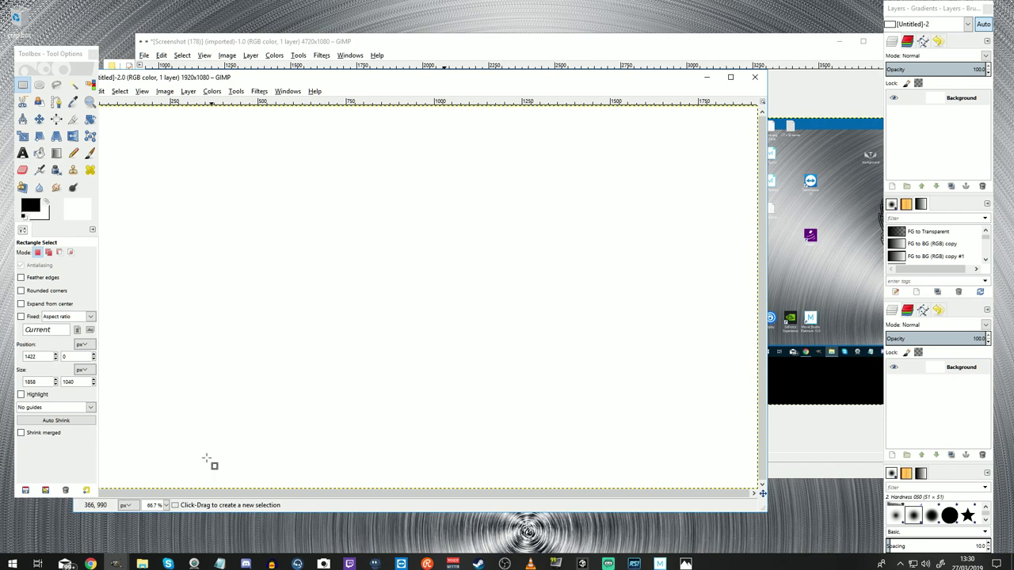
Step: Close the original screenshot discarding changes, then paste the cut area into the new image
left_click_drag(690, 46, 535, 32)
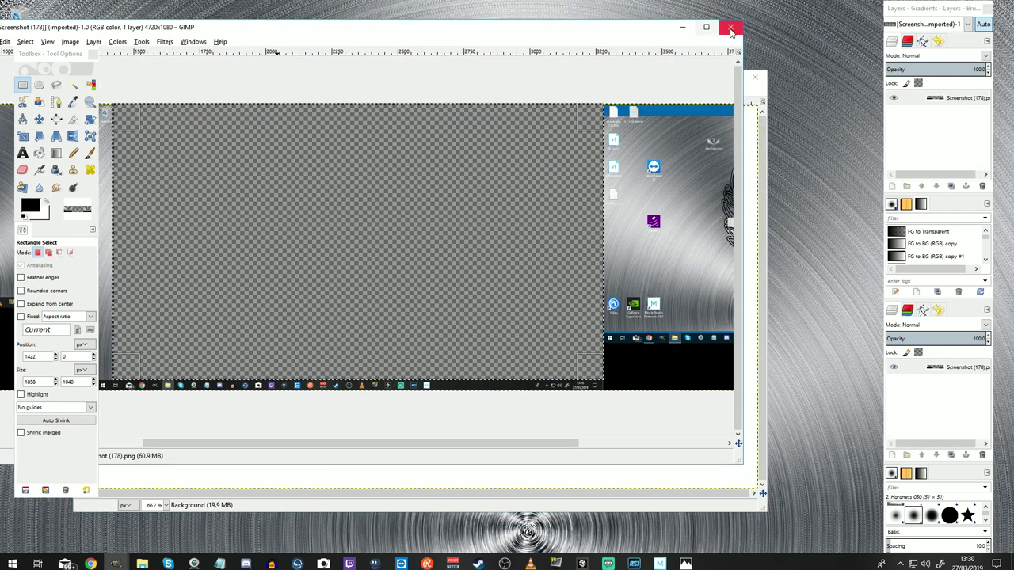
left_click(730, 27)
left_click(357, 305)
left_click_drag(452, 81, 525, 72)
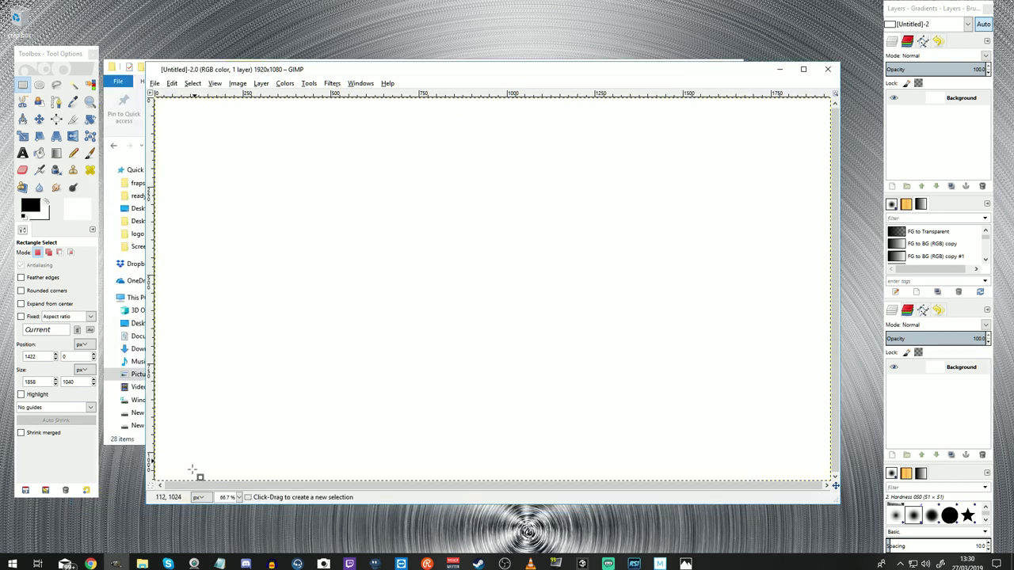
scroll(225, 497, "down", 1)
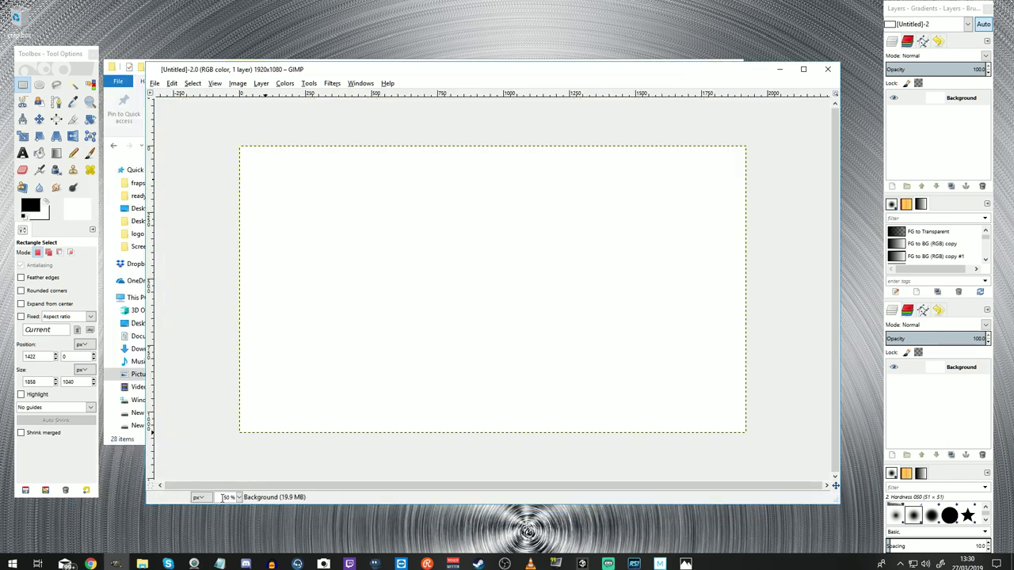
right_click(330, 218)
mouse_move(357, 239)
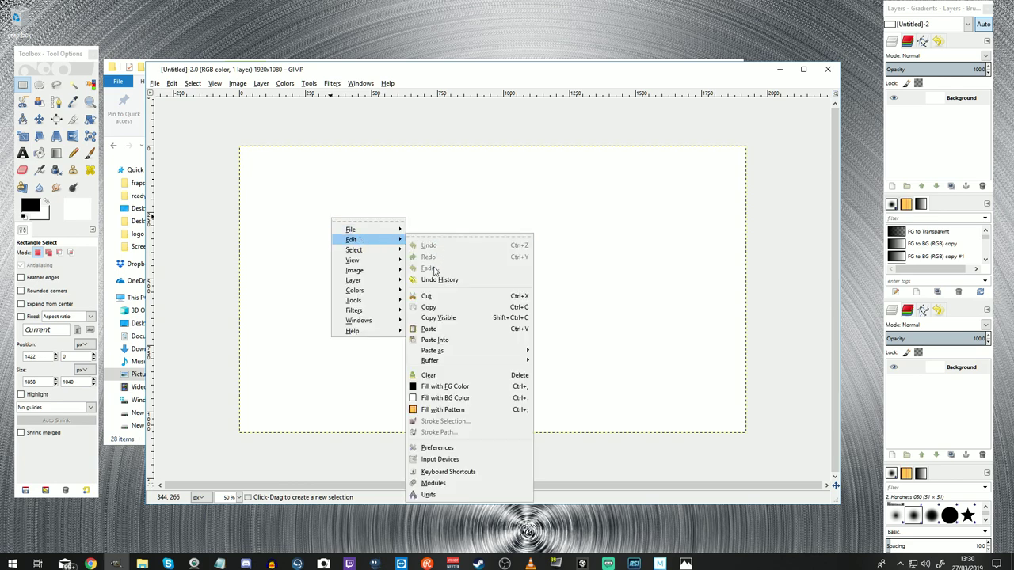
left_click(431, 329)
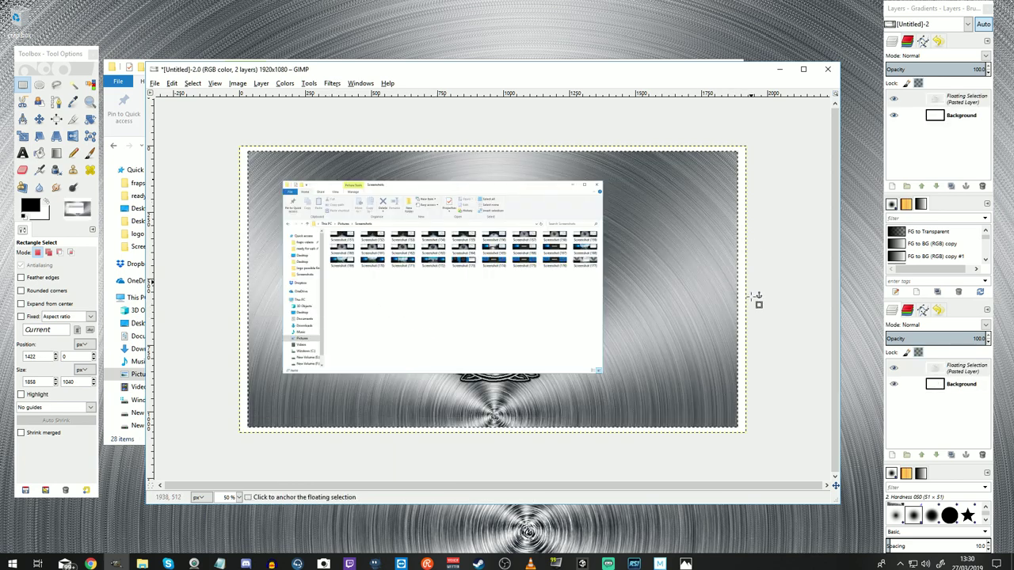
Step: Scale the pasted layer to width 1920 and height 1081 with the Scale tool
left_click(22, 140)
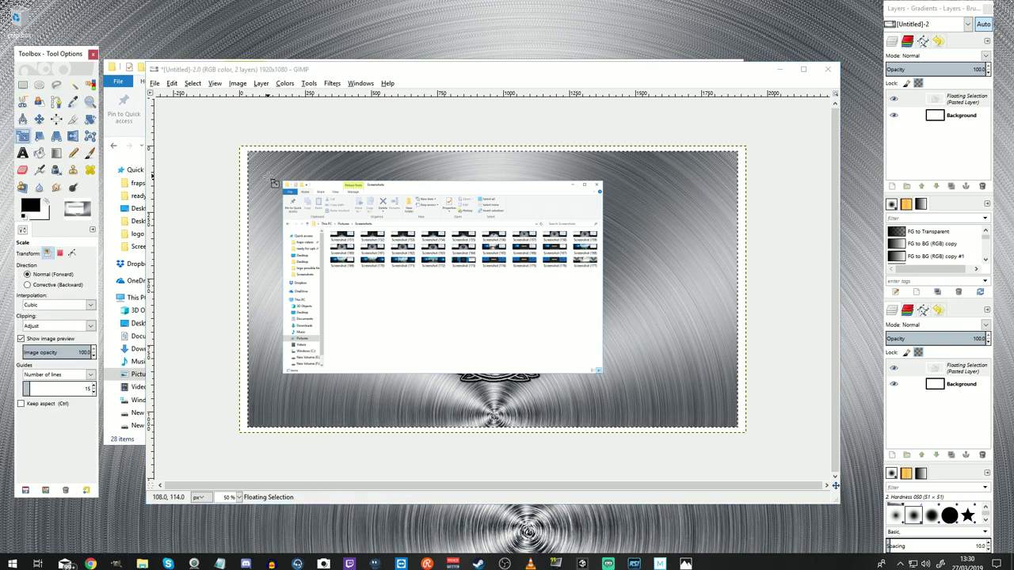
left_click(198, 157)
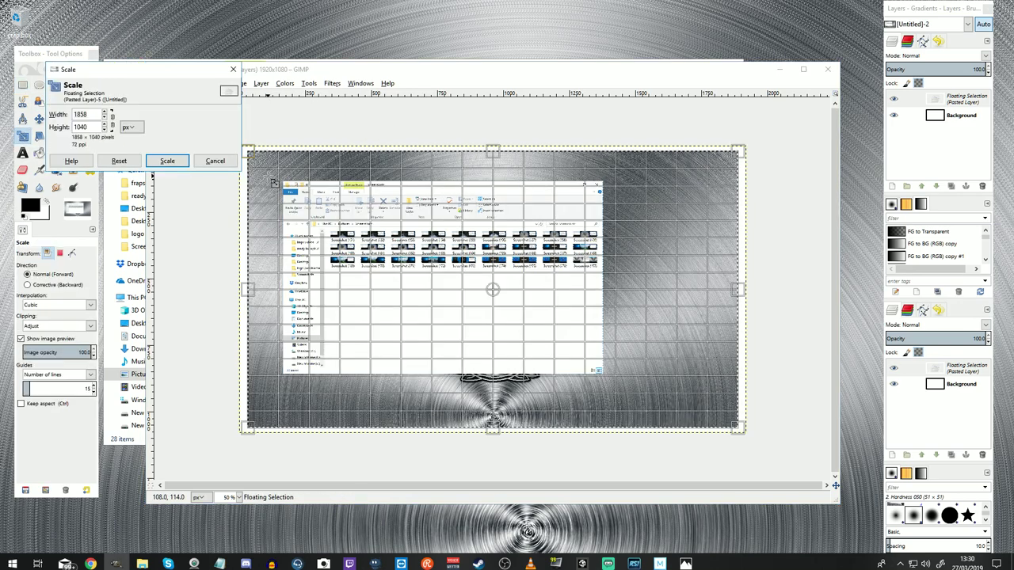
double_click(92, 114)
type("1920")
double_click(89, 127)
type("1080")
left_click(104, 113)
left_click(103, 117)
left_click(103, 124)
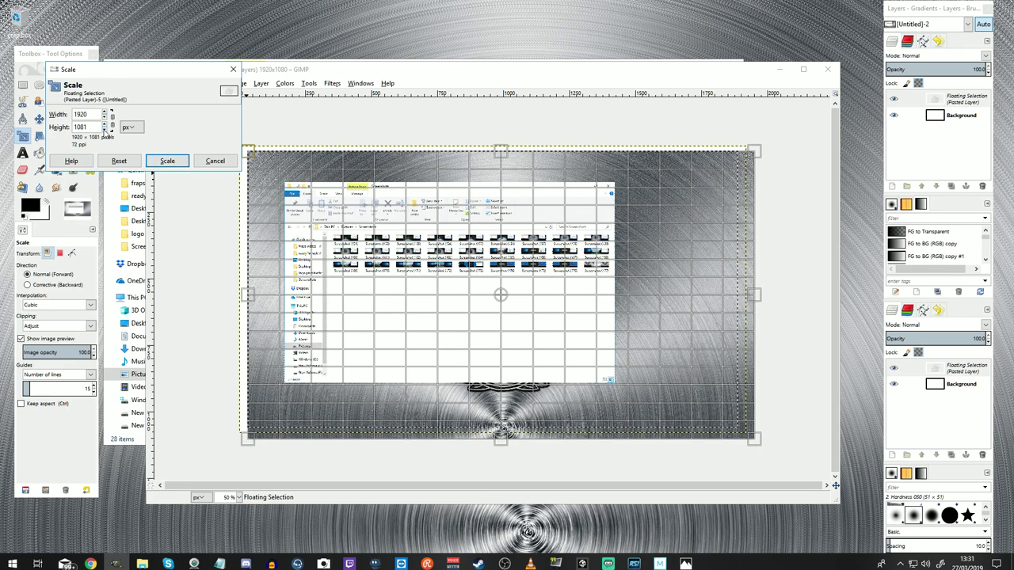
left_click(170, 163)
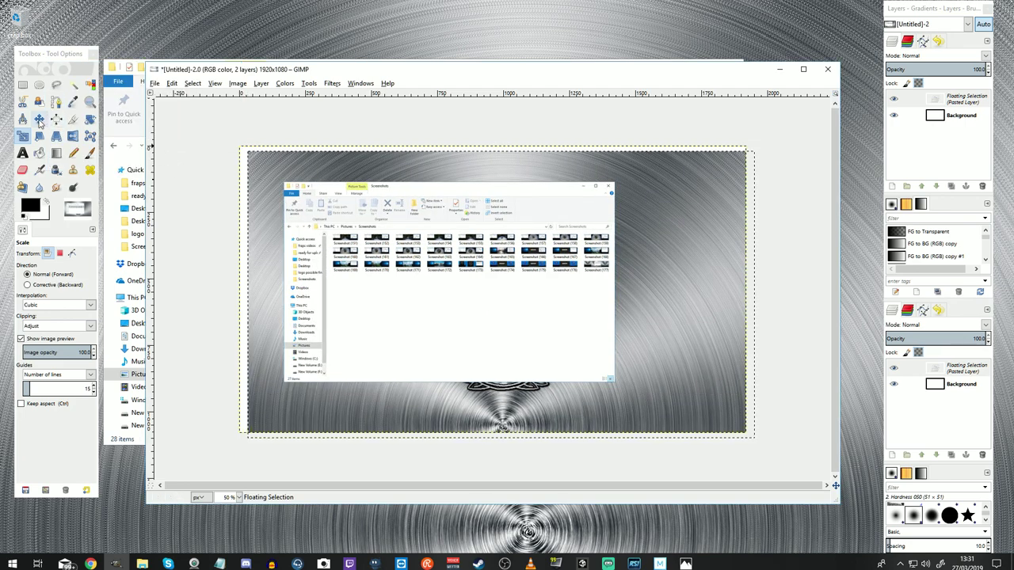
Step: Nudge the pasted screenshot into place and anchor it onto the background
left_click(39, 119)
left_click_drag(500, 294, 493, 289)
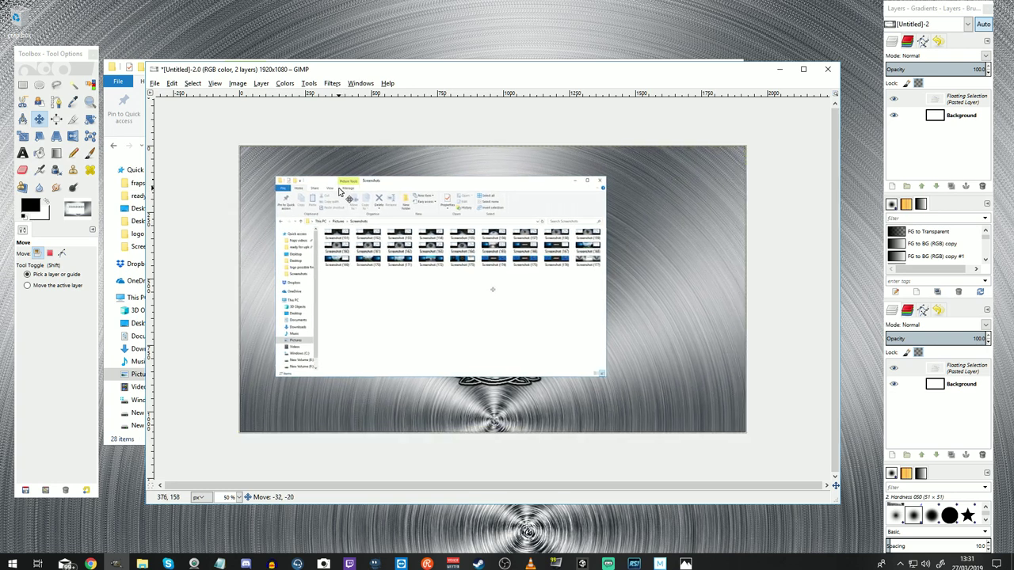
left_click_drag(492, 290, 492, 290)
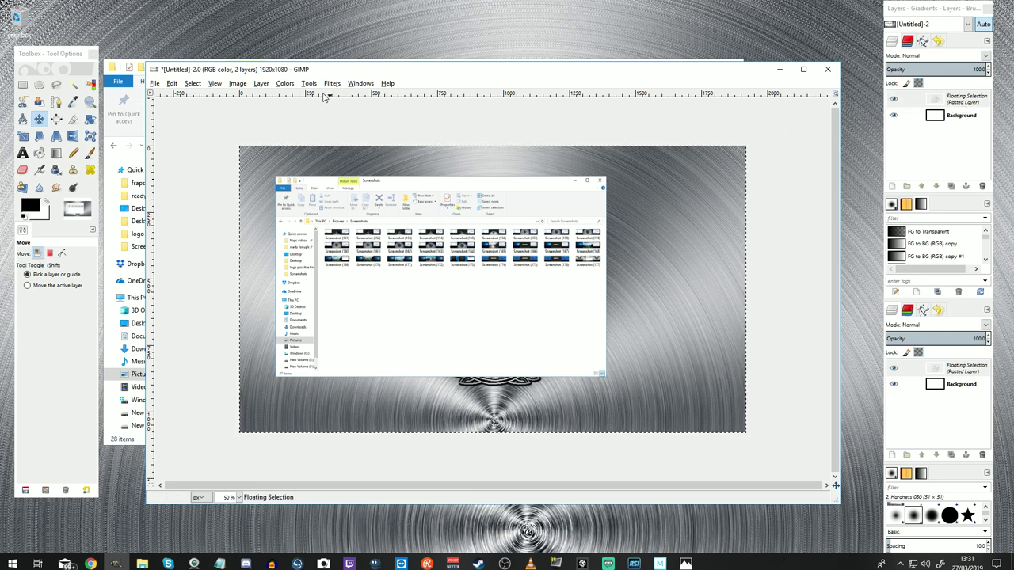
left_click(260, 84)
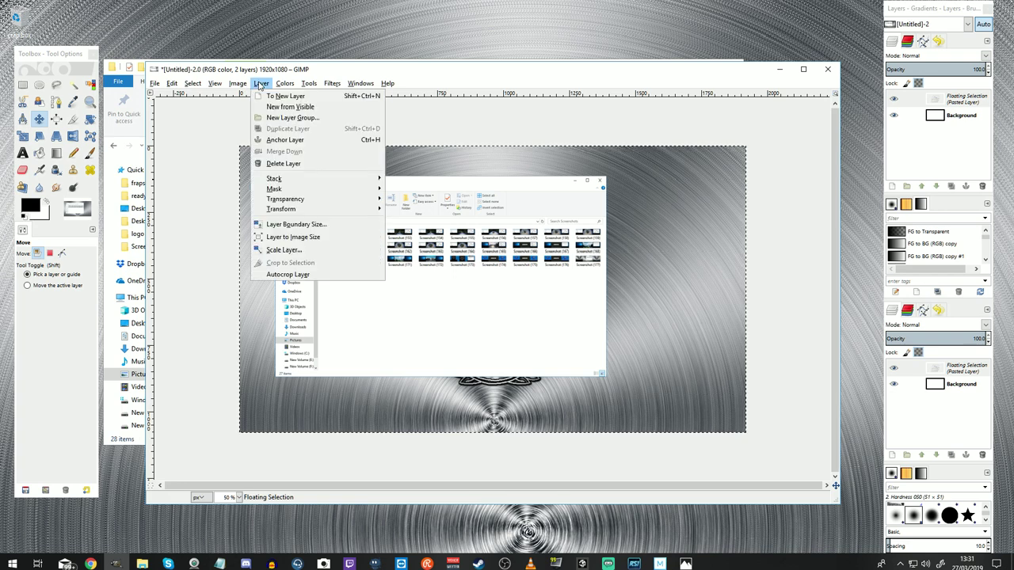
left_click(279, 140)
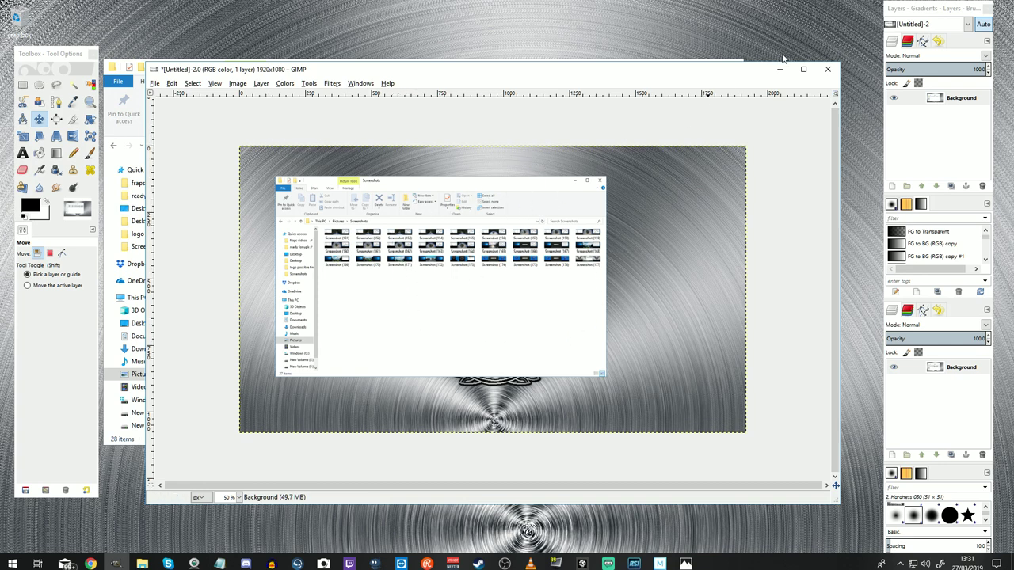
Step: Close the untitled image without saving and quit GIMP
left_click(825, 71)
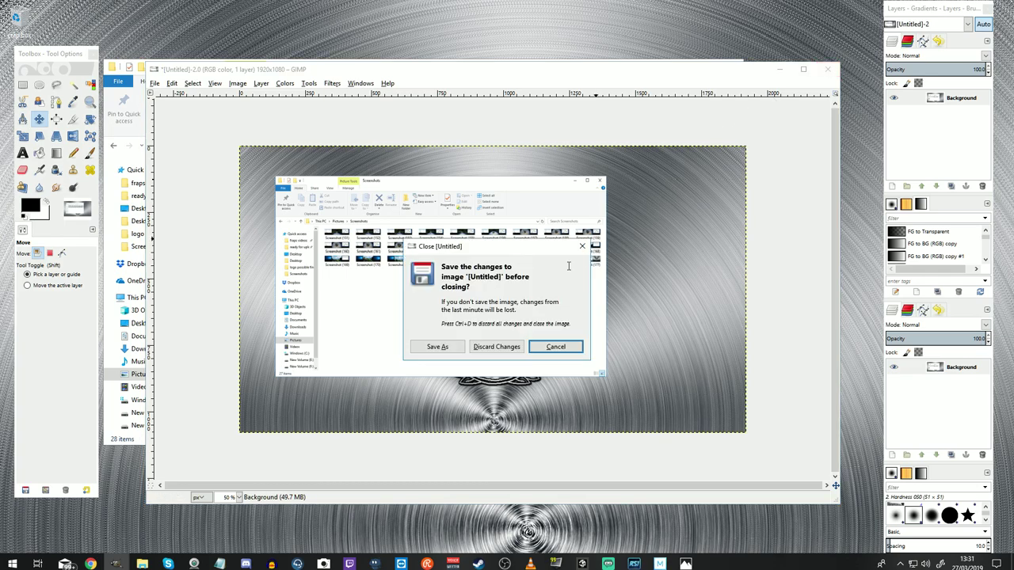
left_click(498, 349)
left_click(805, 70)
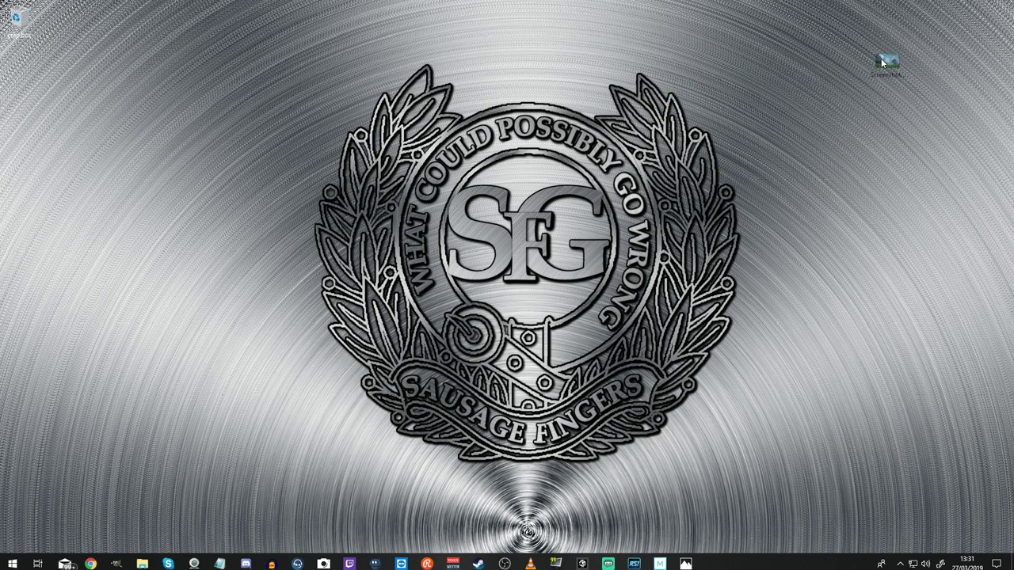
Step: Open the desktop game screenshot in Photos, then open it in GIMP
left_click(906, 25)
double_click(906, 26)
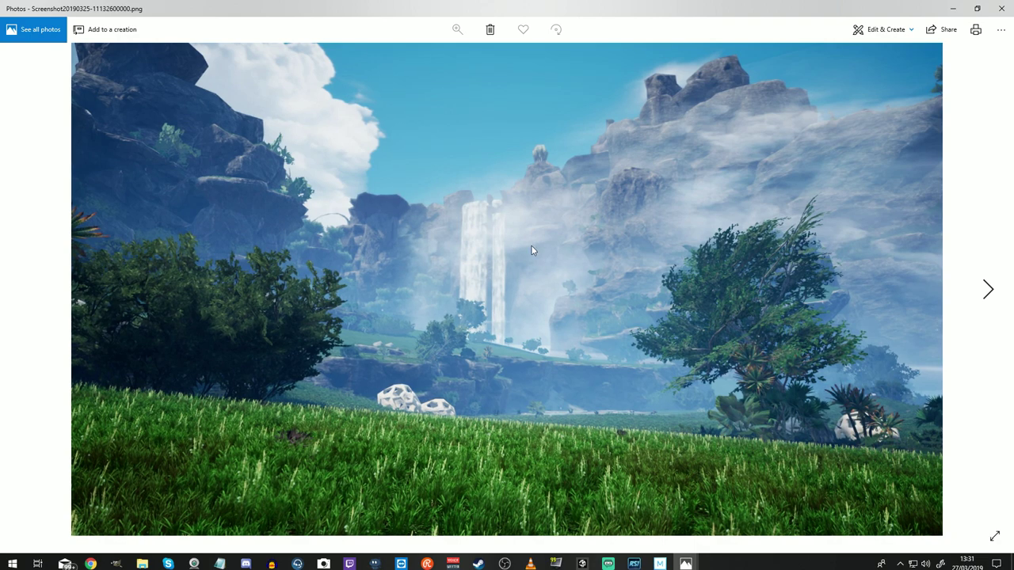
right_click(531, 247)
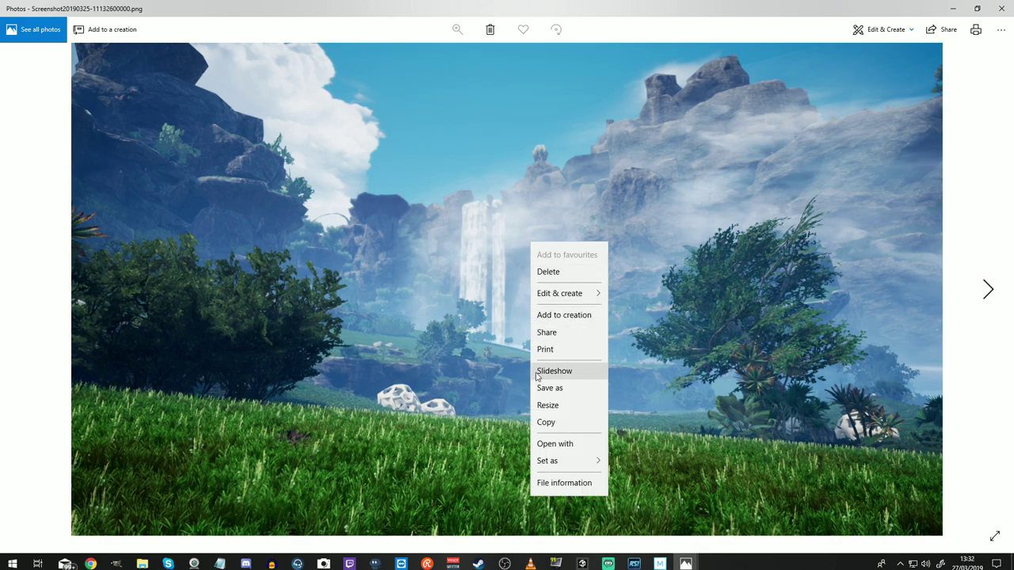
left_click(551, 443)
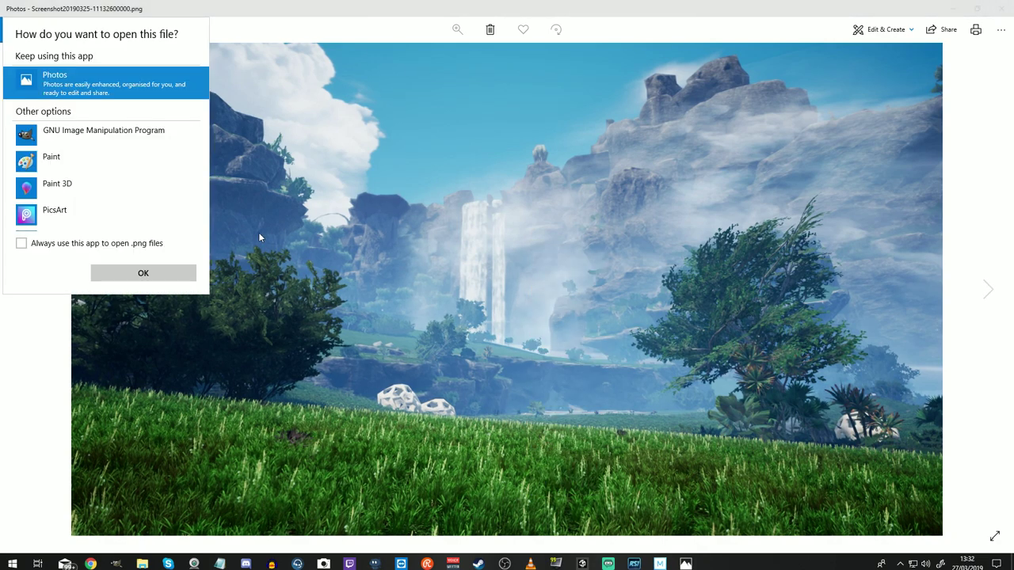
left_click(52, 130)
left_click(139, 274)
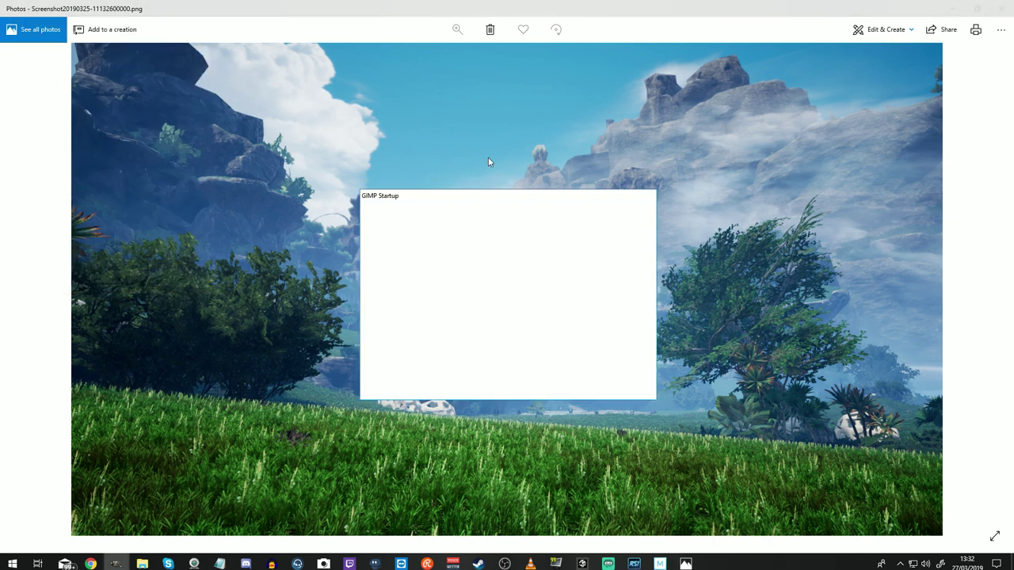
Step: Minimise Photos, zoom GIMP out to show the whole image, and select the Text tool
left_click(955, 9)
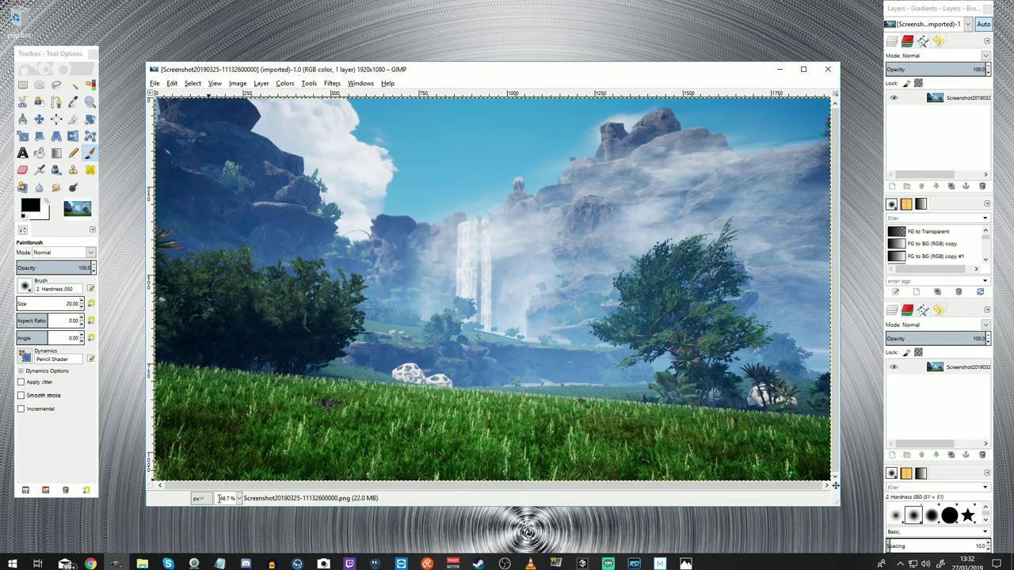
key("minus")
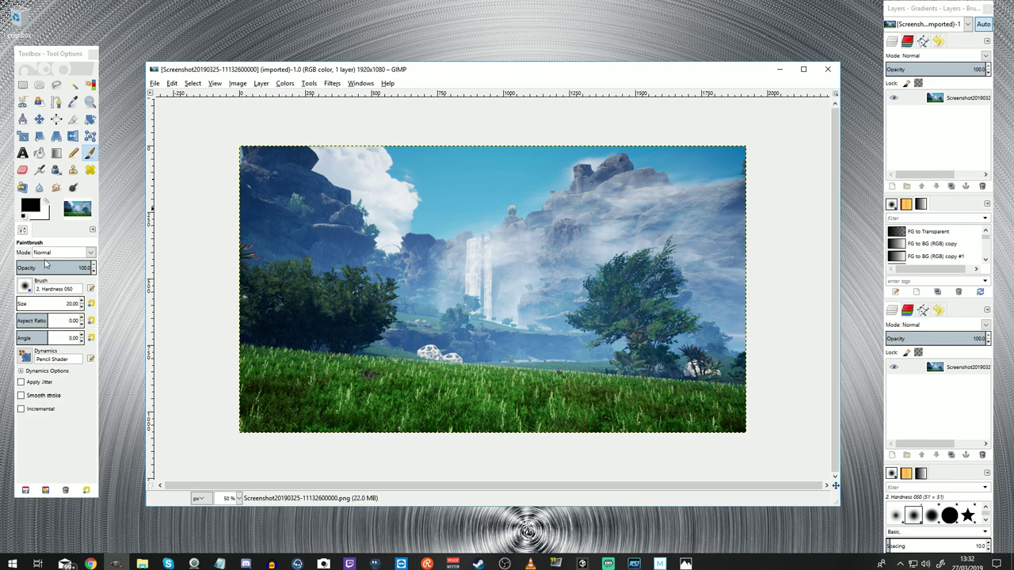
left_click(22, 153)
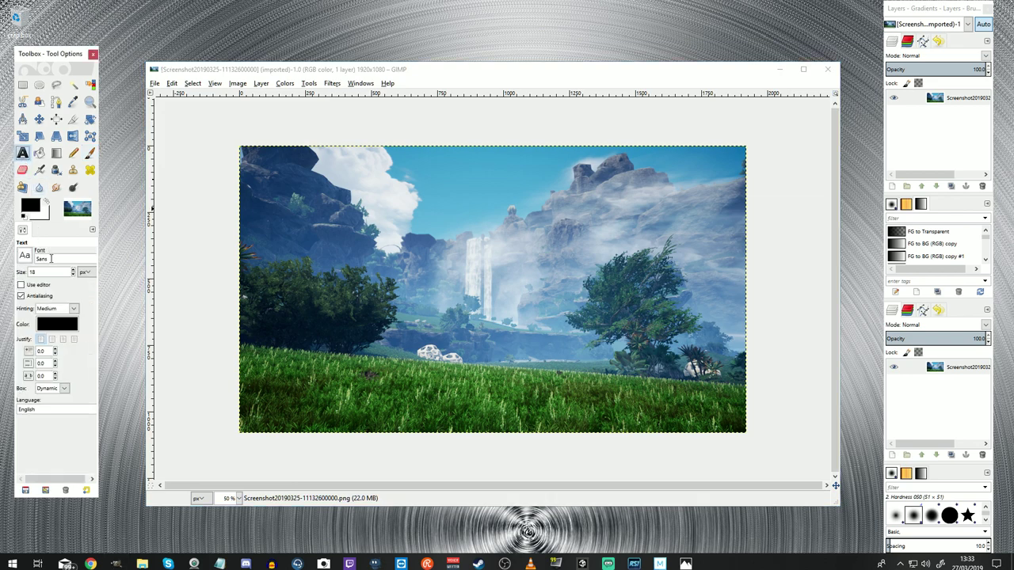
Step: In Chrome, close the gimp tab and browse DaFont's Fire, Ice font theme
left_click(91, 563)
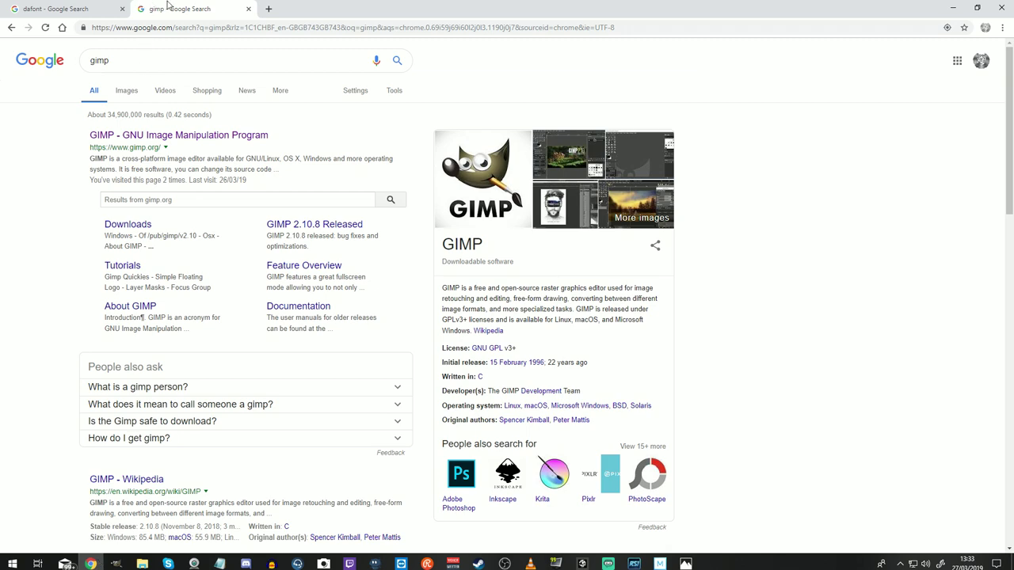
left_click(248, 9)
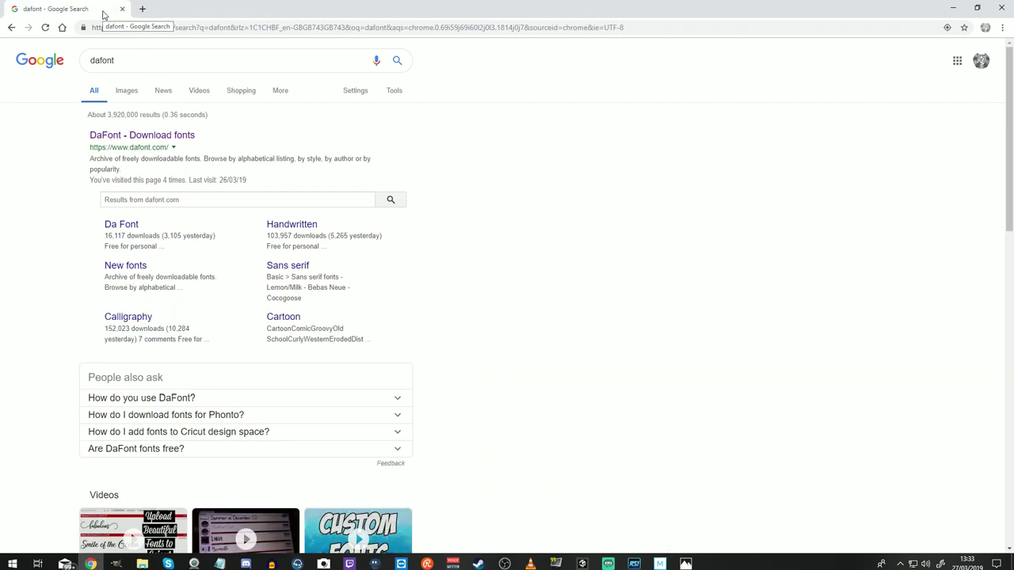
left_click(111, 135)
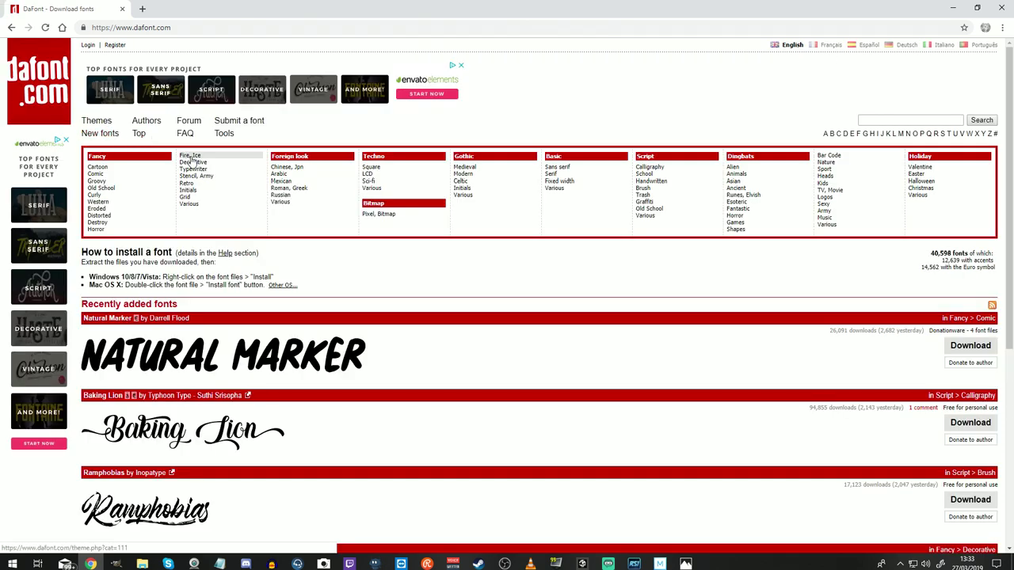
left_click(191, 159)
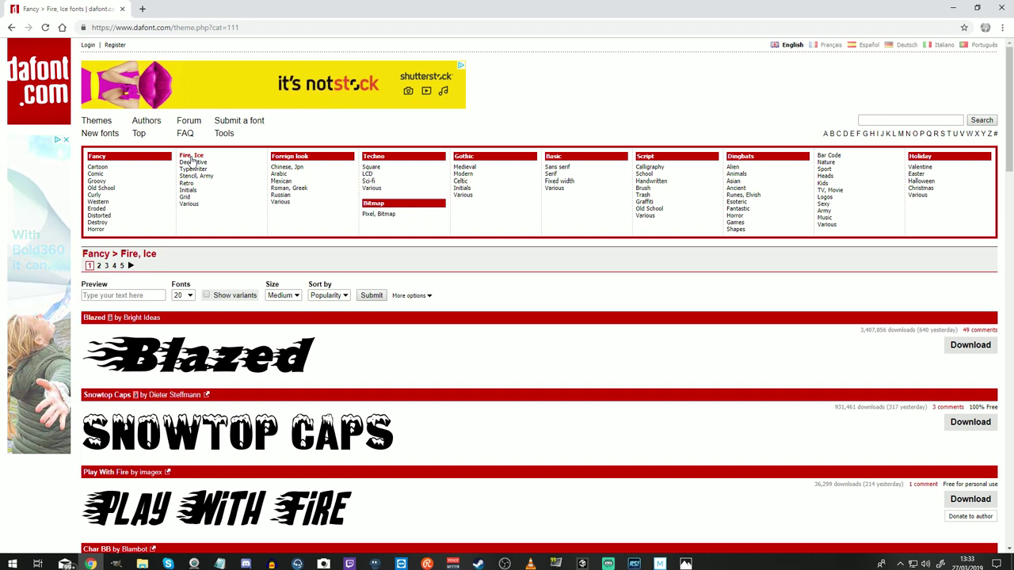
Step: Filter the Fire, Ice fonts to Public domain and 100% Free
left_click(429, 296)
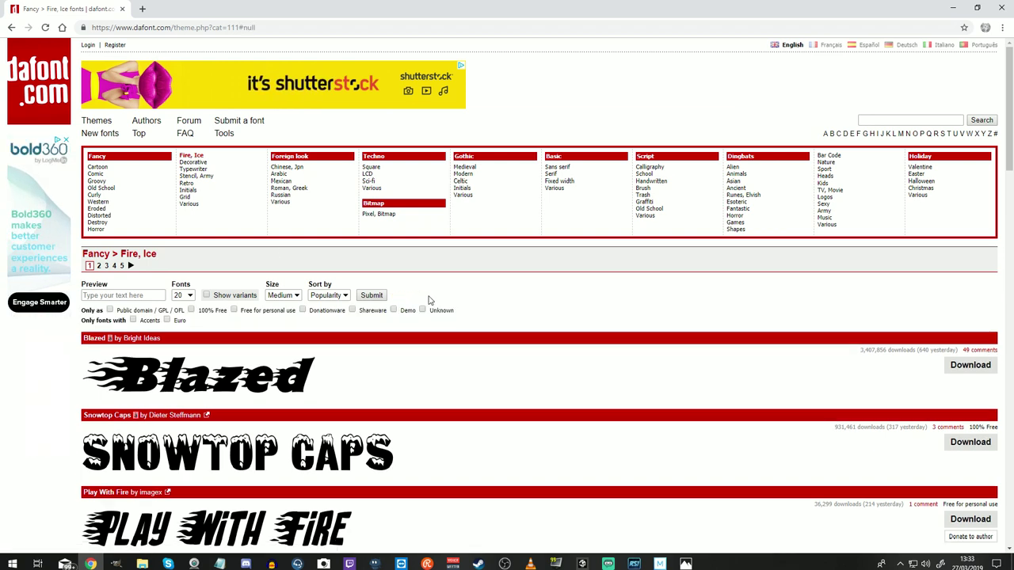
left_click(191, 309)
left_click(191, 310)
left_click(372, 295)
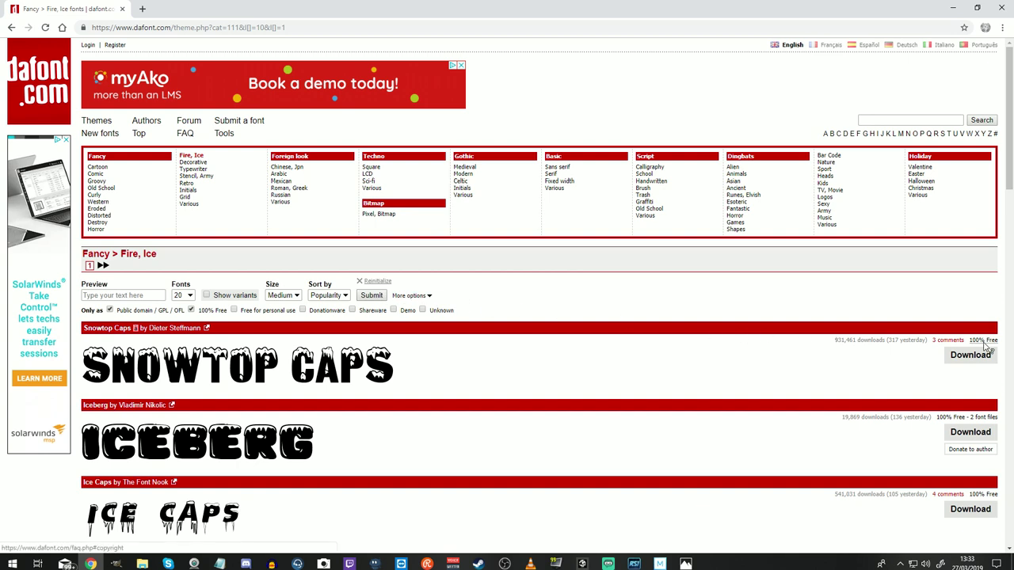
Step: Read the 100% Free licence FAQ, then close Chrome to return to GIMP
left_click(990, 341)
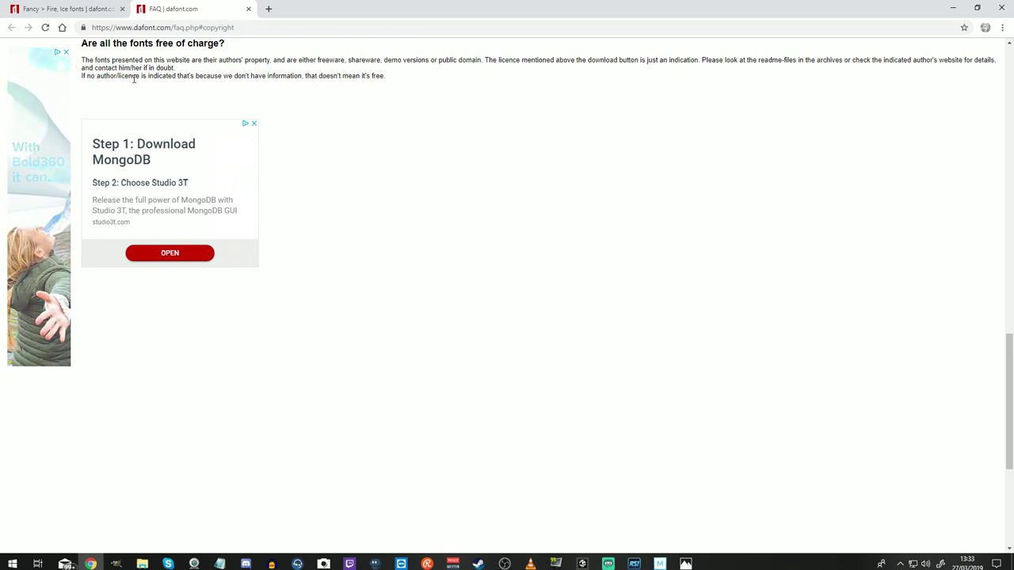
left_click(248, 8)
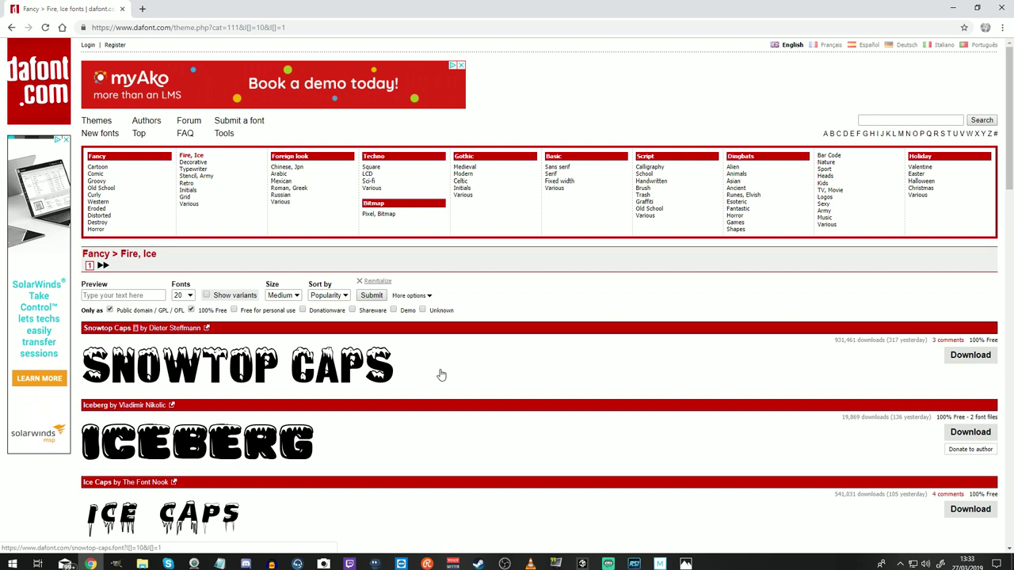
left_click(122, 10)
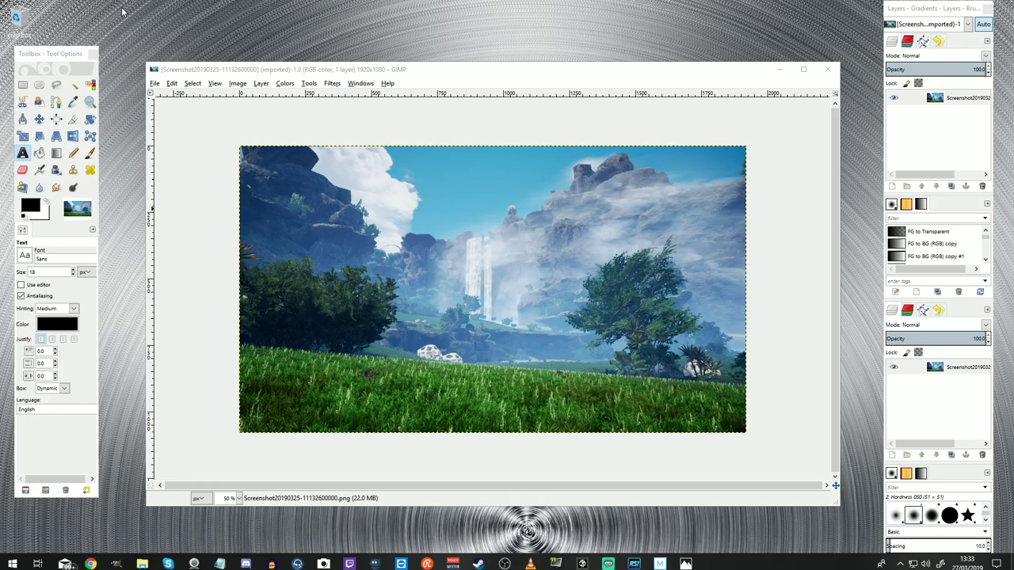
Step: Set the Text tool to BD Cartoon Shout, size 150, with centre justification
left_click(52, 259)
type("bd")
key("Return")
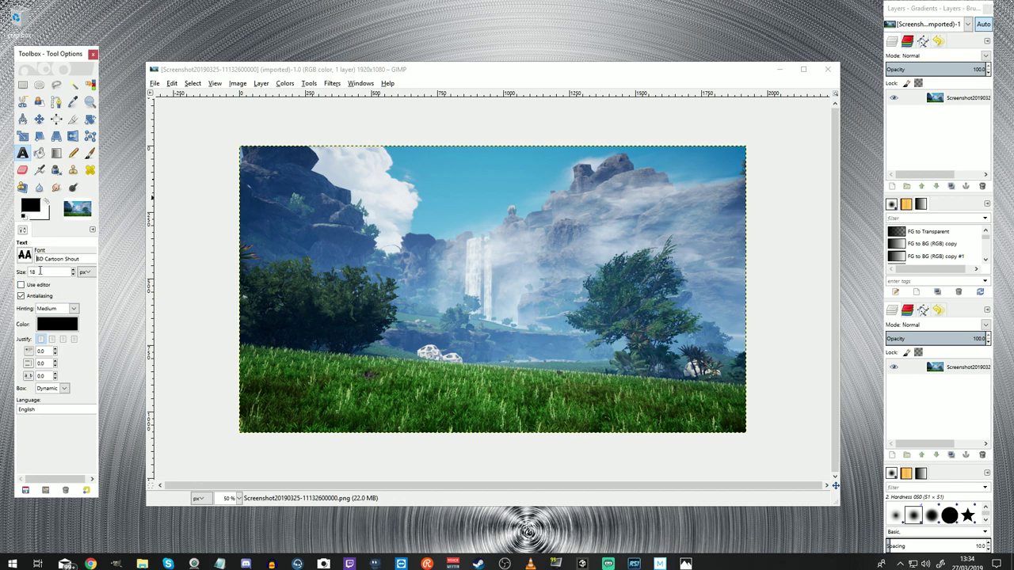
double_click(39, 271)
type("150")
left_click(65, 338)
Step: Type 'epic fumbnail !' in a new text box over the lower-left grass
left_click(273, 366)
type("ep")
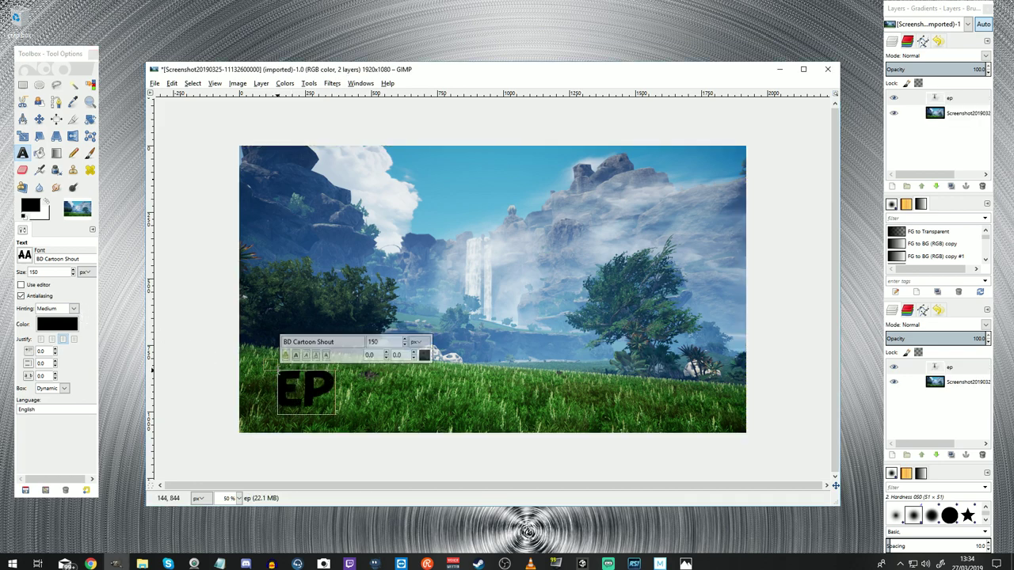
type("ic fu")
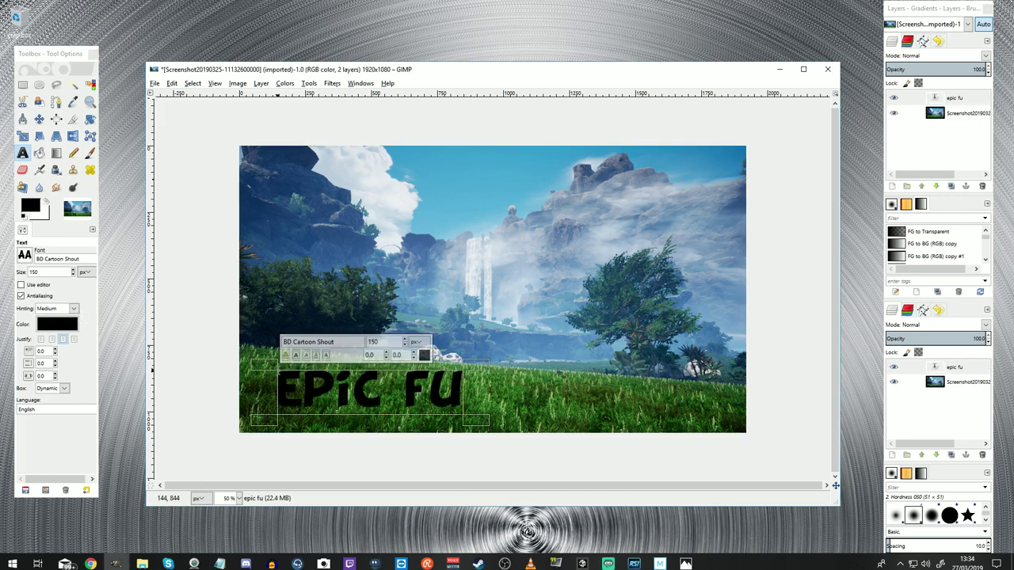
type("mbnail !")
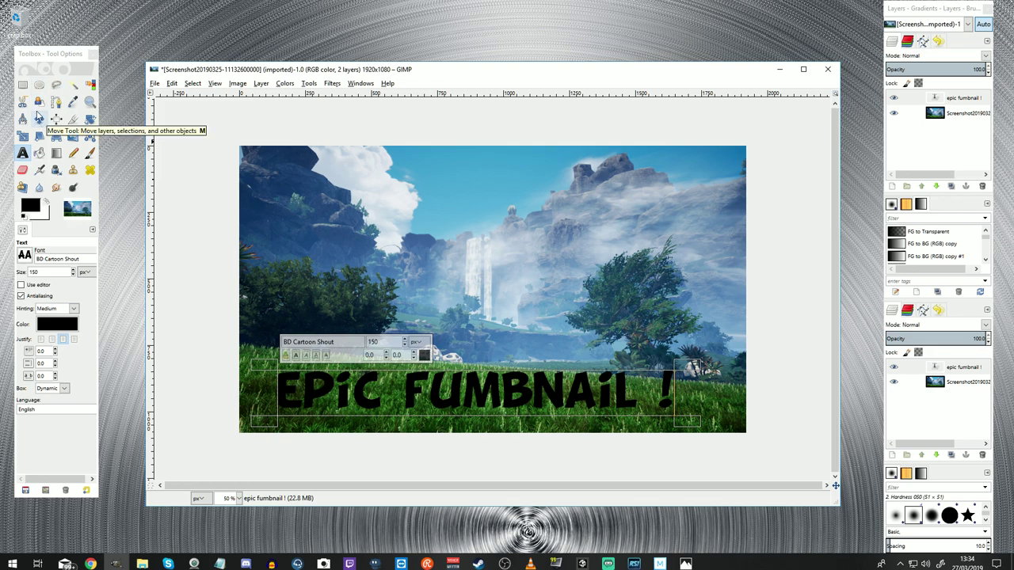
left_click(38, 119)
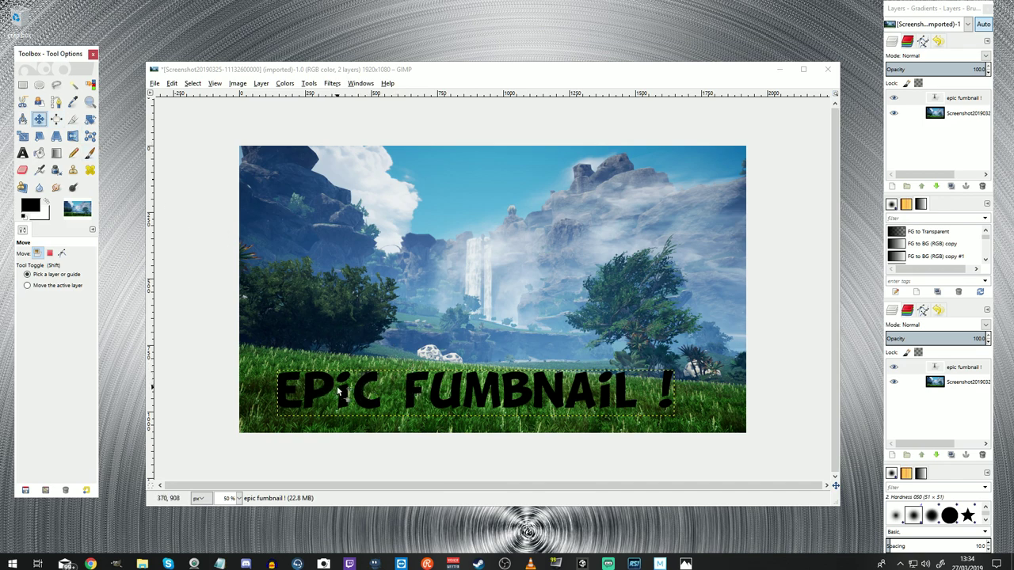
Step: Nudge the title left and undo the accidental moves of the background screenshot
left_click_drag(337, 390, 307, 383)
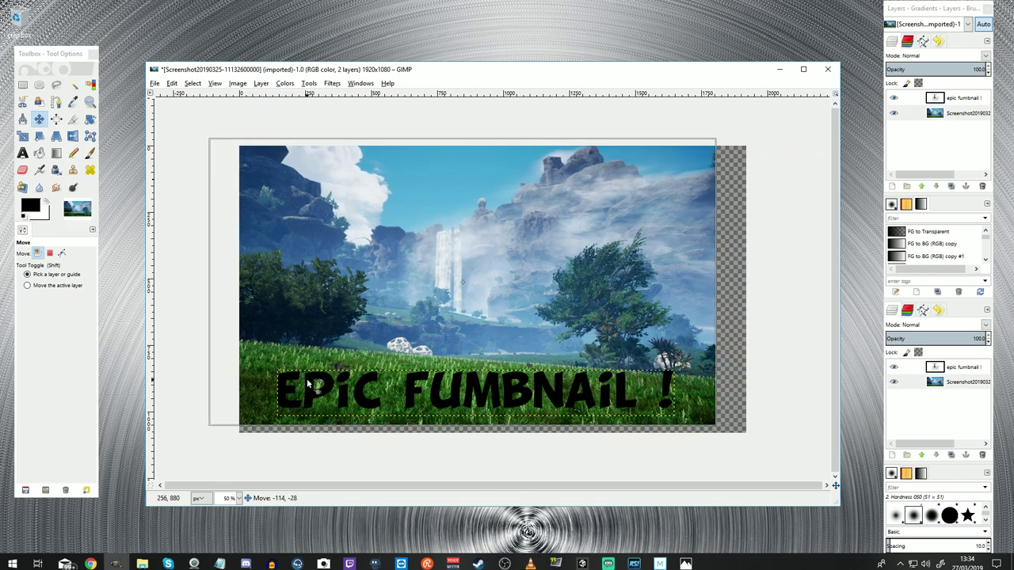
left_click(172, 83)
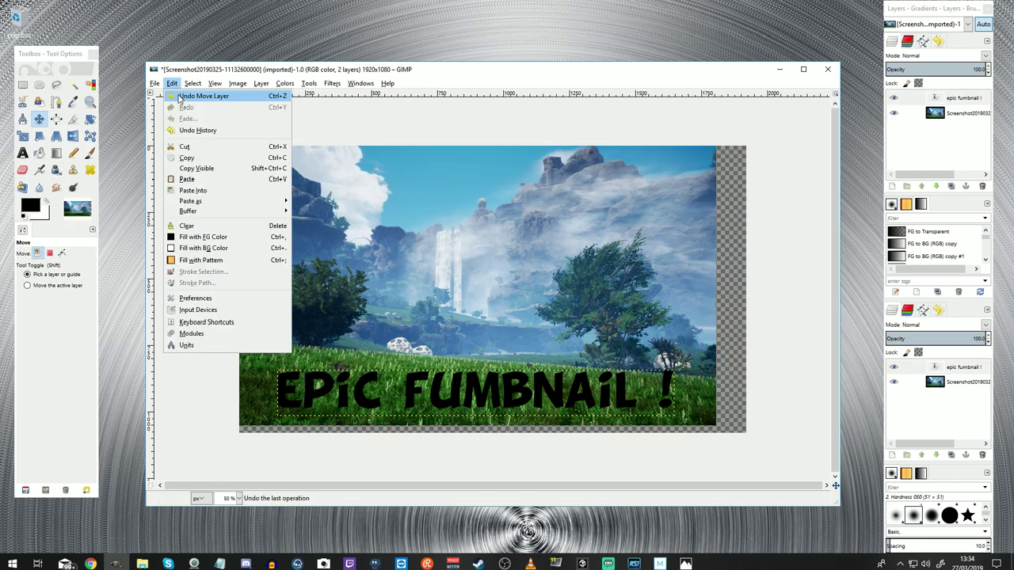
left_click(181, 98)
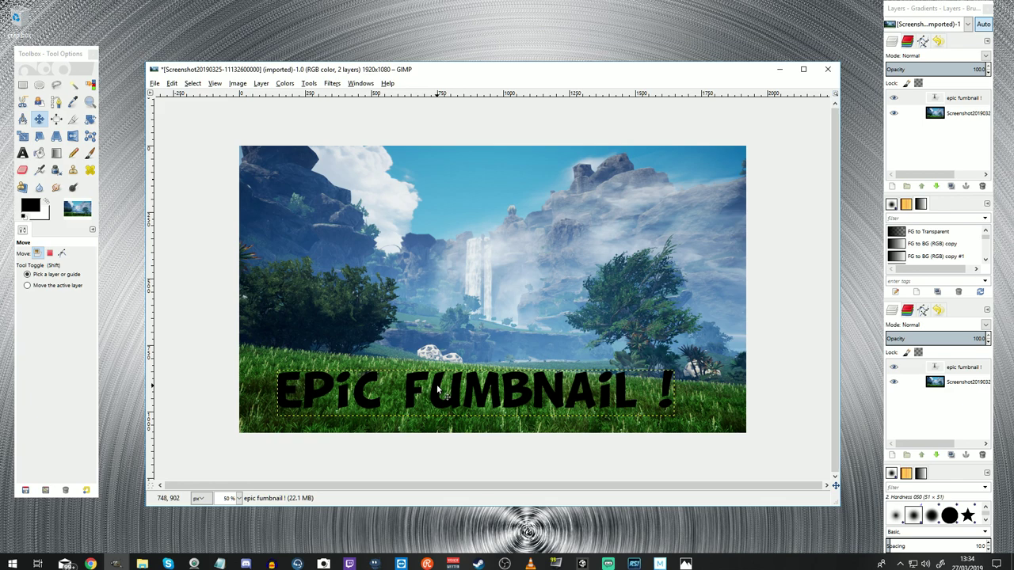
left_click_drag(437, 388, 425, 391)
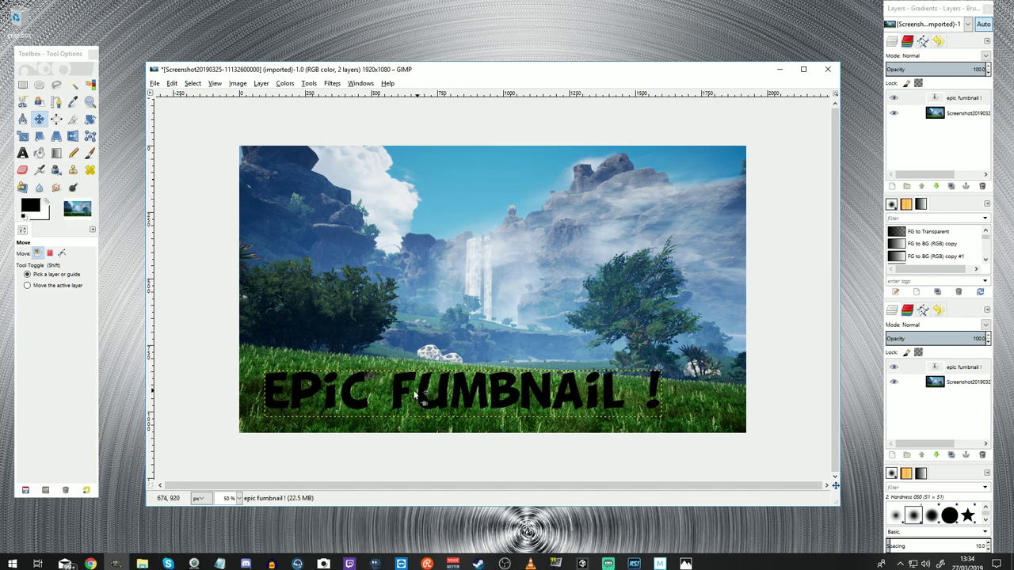
left_click(958, 113)
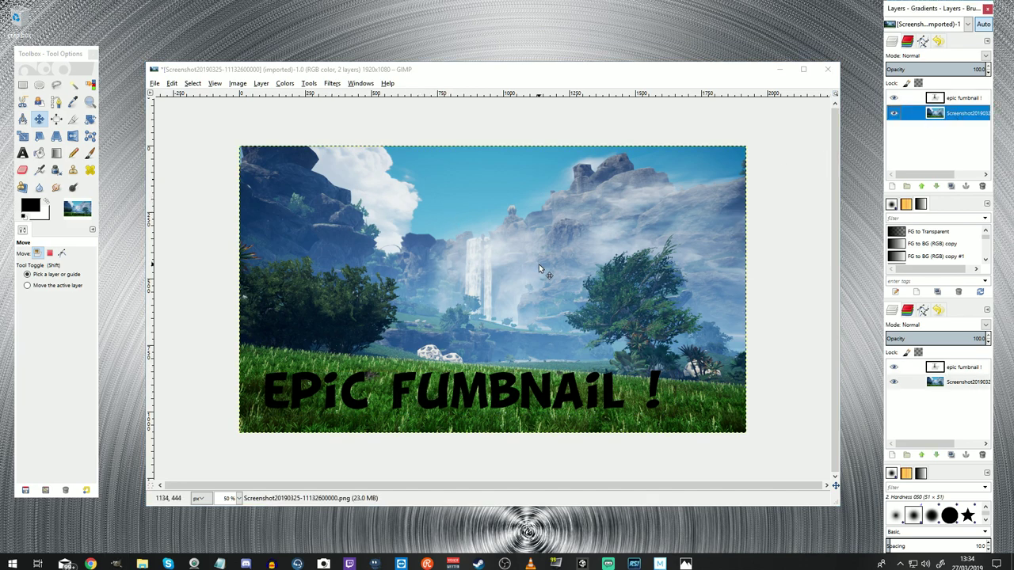
key("ctrl+z")
left_click(171, 83)
left_click(190, 97)
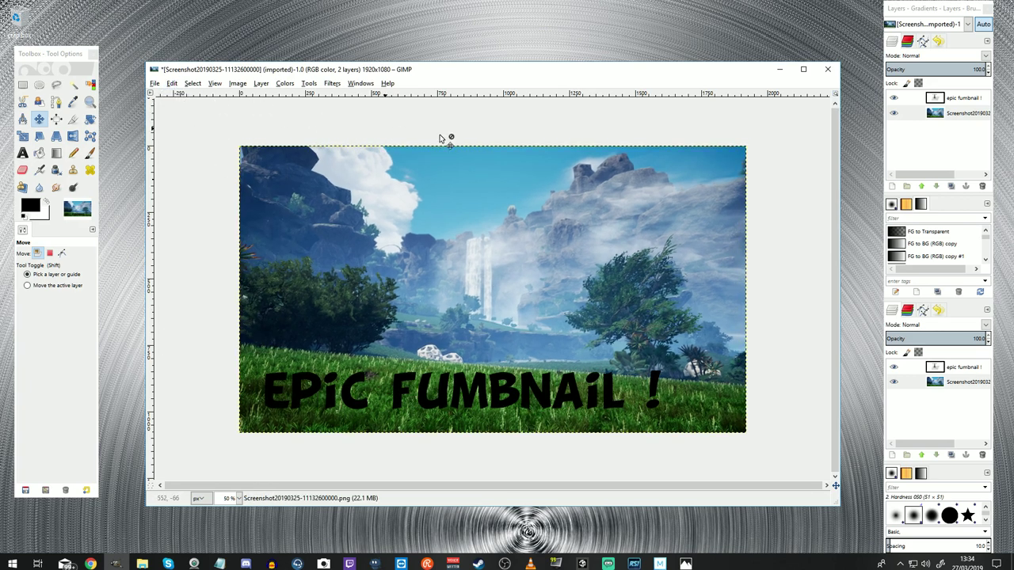
Step: Select the title text layer and move it slightly left and down
left_click(955, 98)
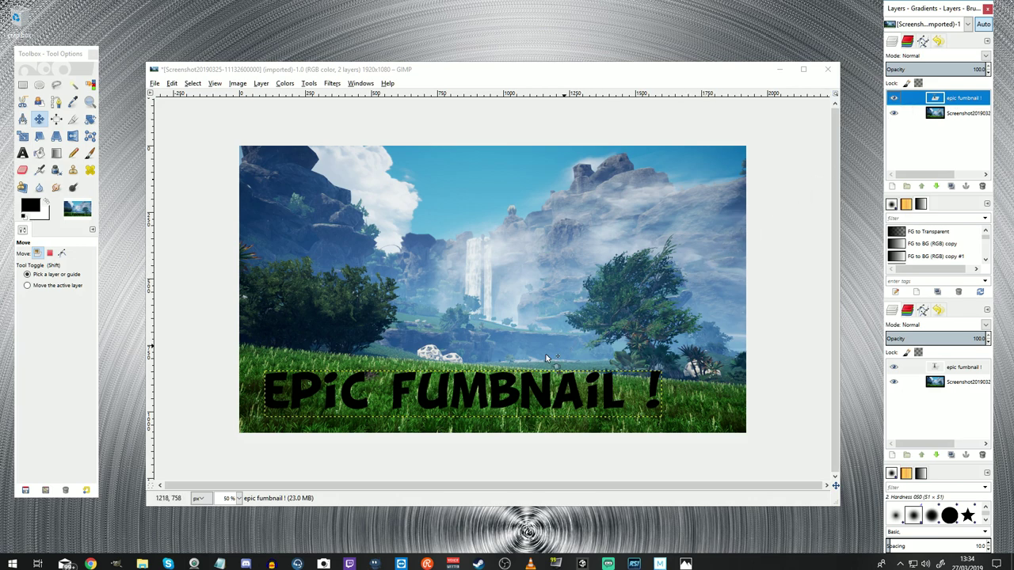
left_click_drag(456, 396, 446, 401)
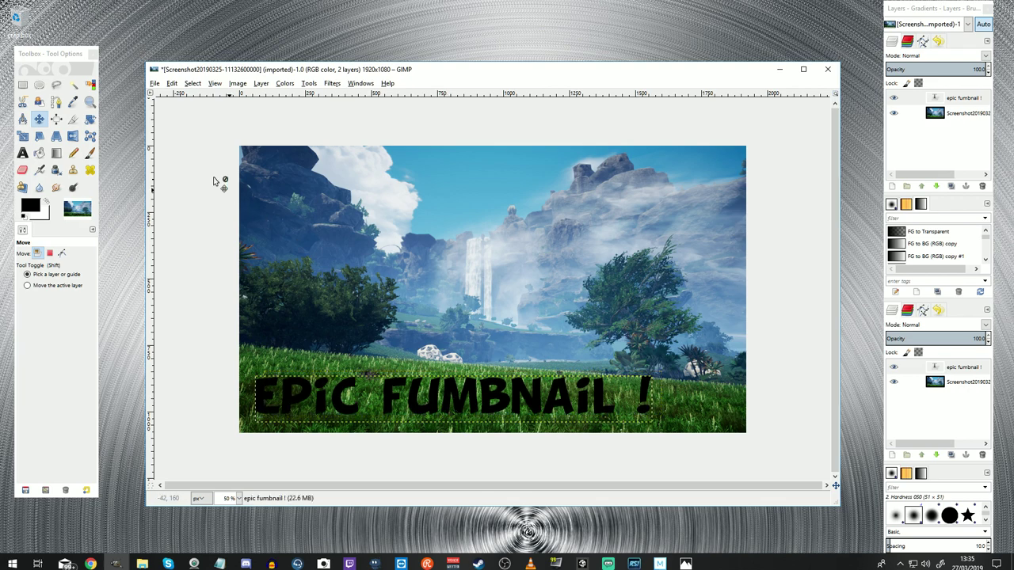
left_click(89, 119)
Step: Rotate the title a few degrees and move it up and to the left
mouse_move(265, 383)
left_mouse_down()
mouse_move(266, 358)
mouse_move(267, 372)
left_mouse_up()
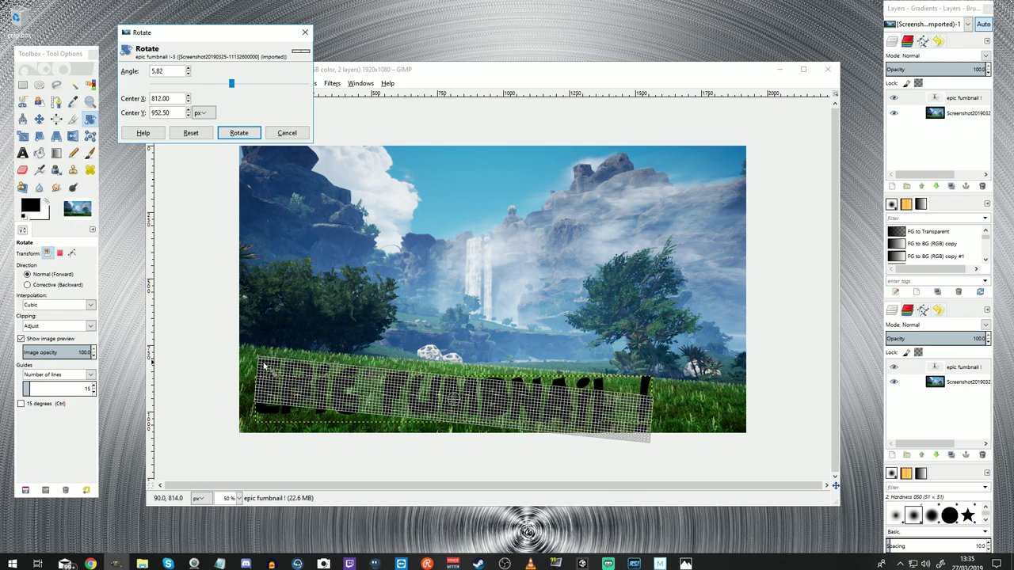
left_click(239, 133)
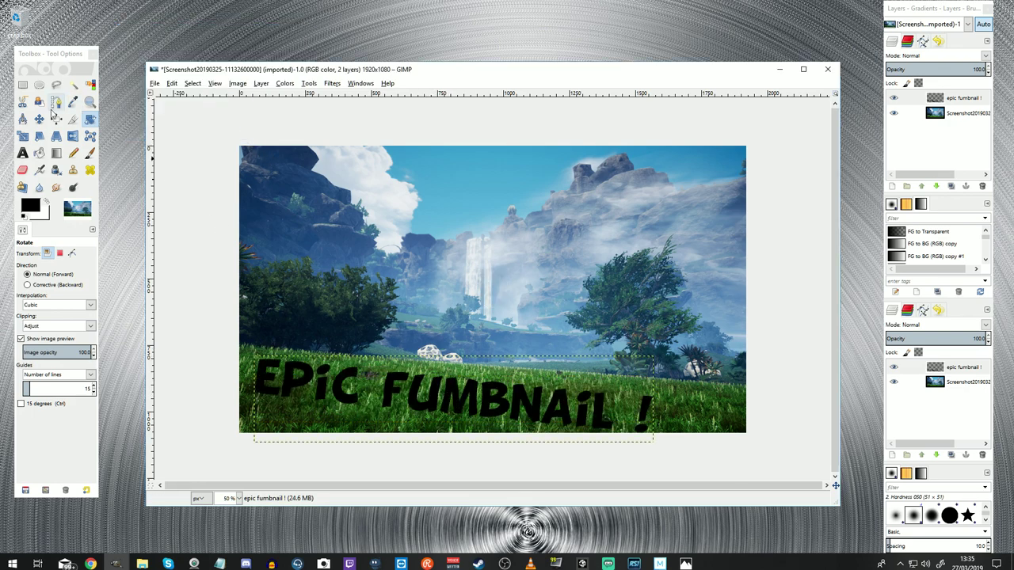
key("m")
left_click_drag(457, 403, 430, 379)
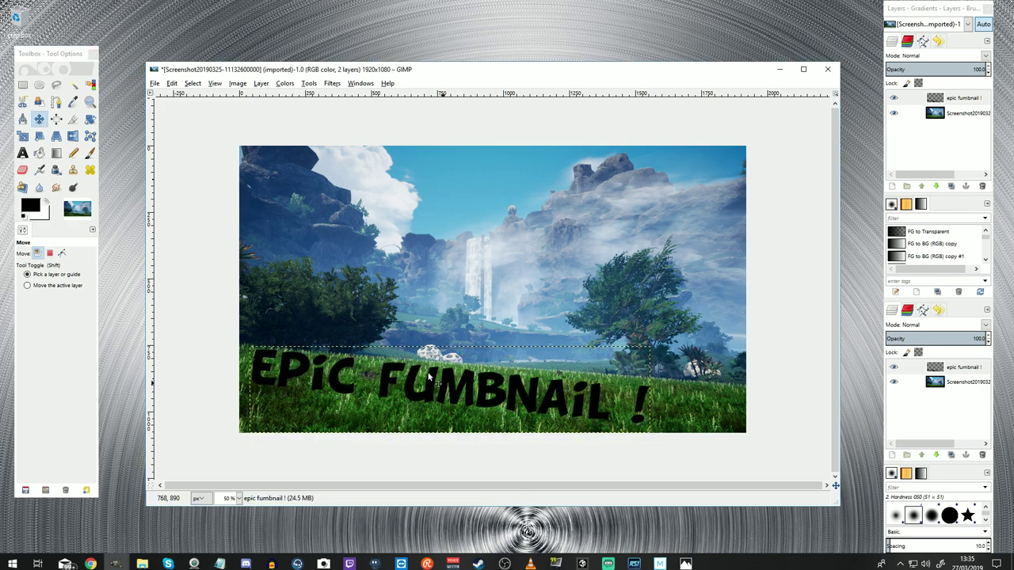
Step: Re-rotate the title to -2.52° so it slopes gently downward to the right
left_click(89, 119)
mouse_move(621, 394)
left_mouse_down()
mouse_move(619, 383)
mouse_move(621, 392)
left_mouse_up()
left_click(239, 132)
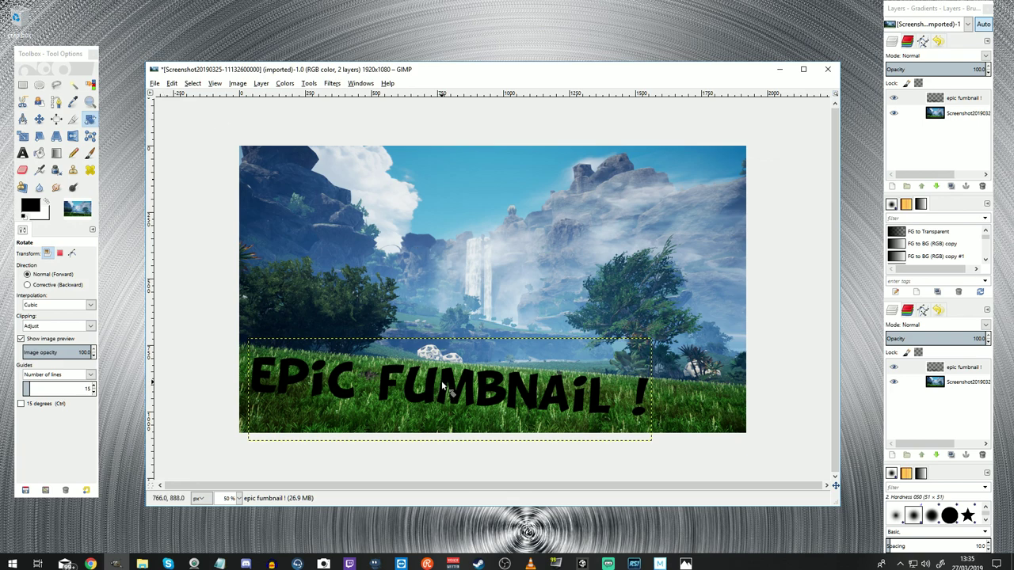
right_click(958, 371)
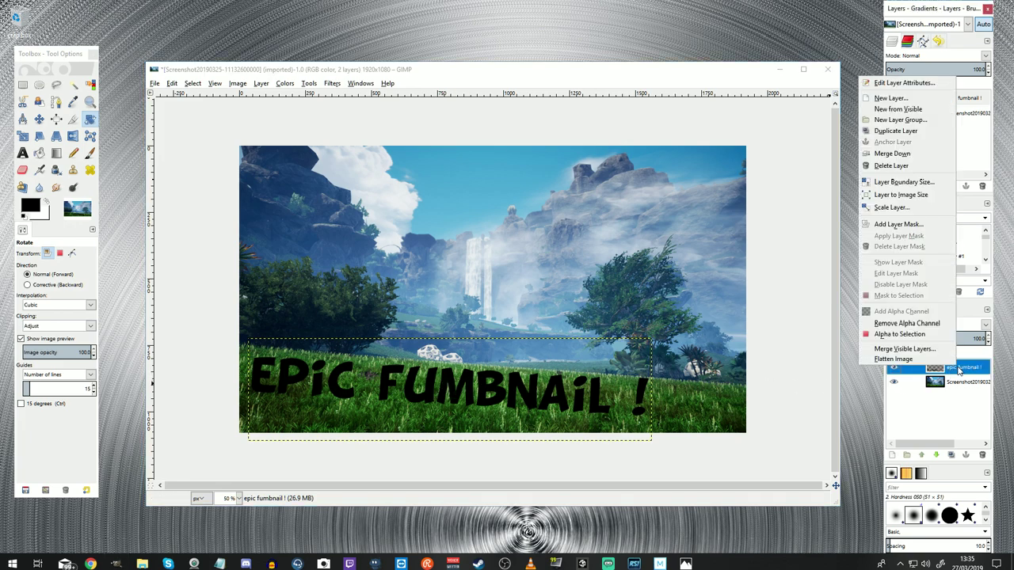
Step: Turn the title letters into a selection with Alpha to Selection and shrink it a few pixels
left_click(909, 335)
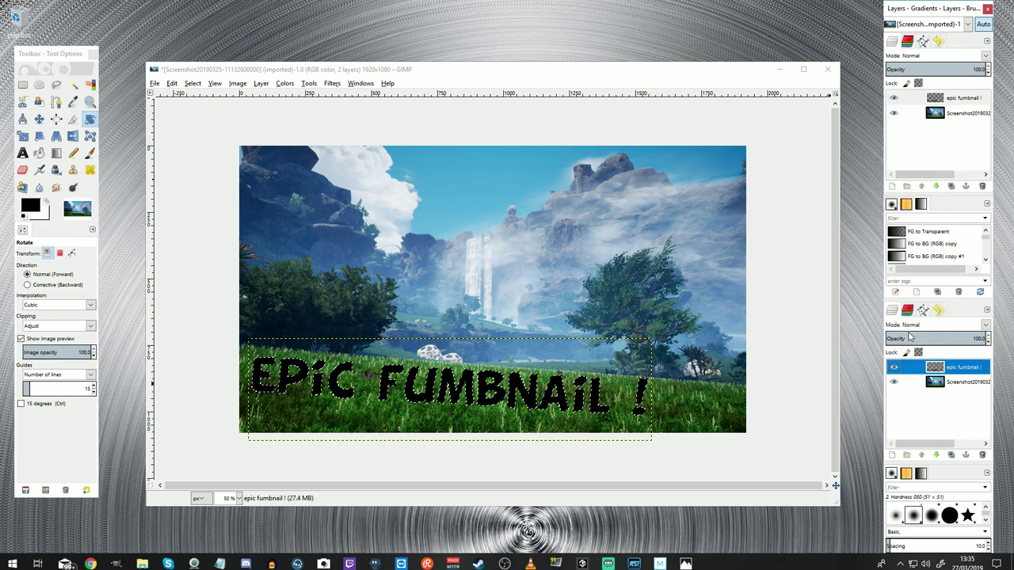
left_click(191, 84)
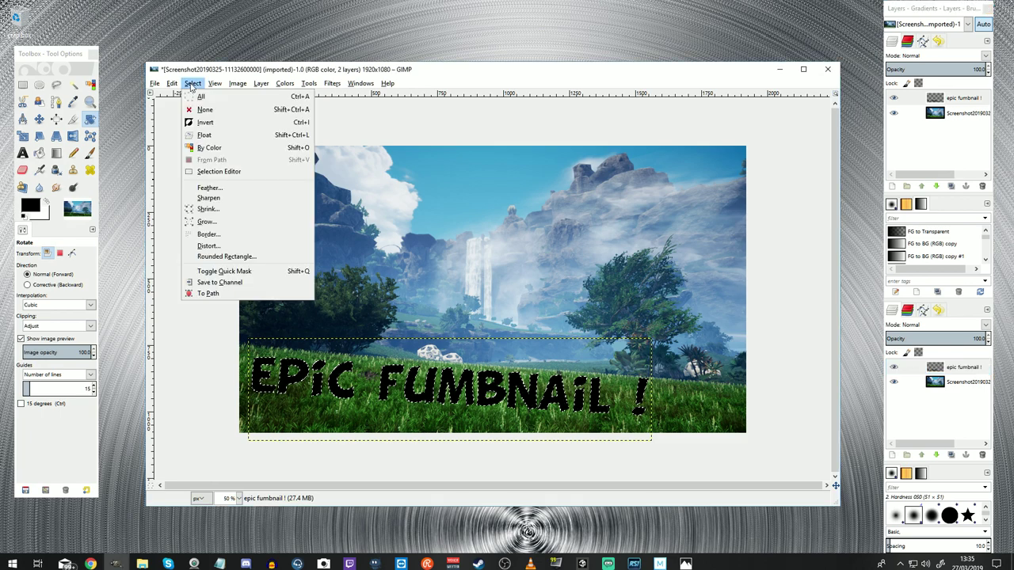
left_click(207, 209)
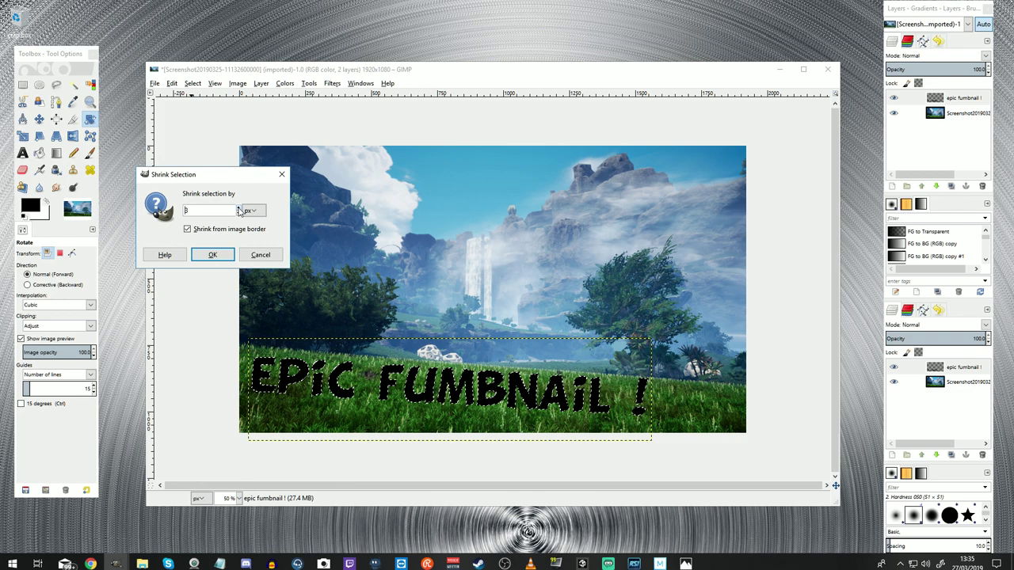
left_click(224, 258)
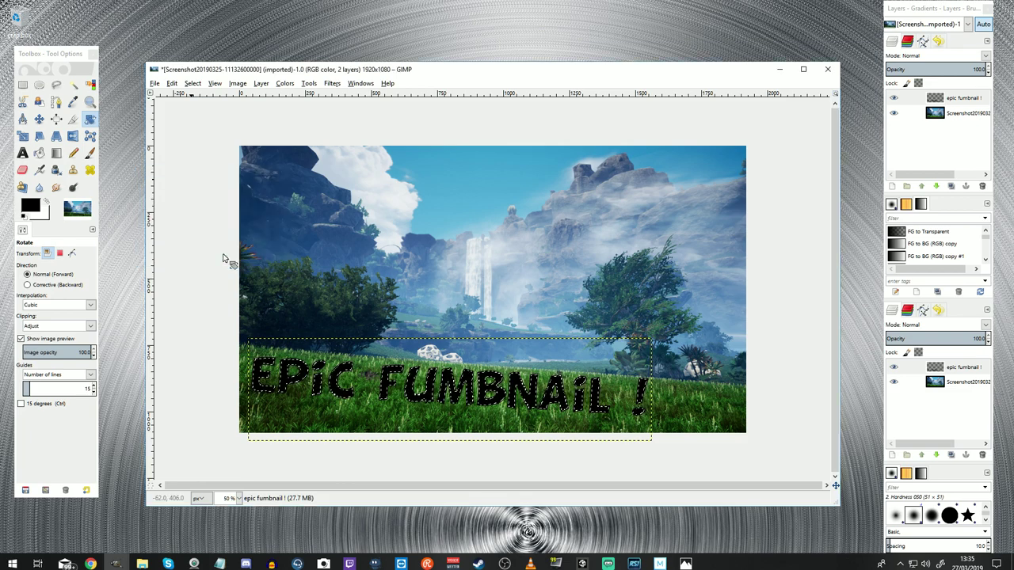
left_click(39, 155)
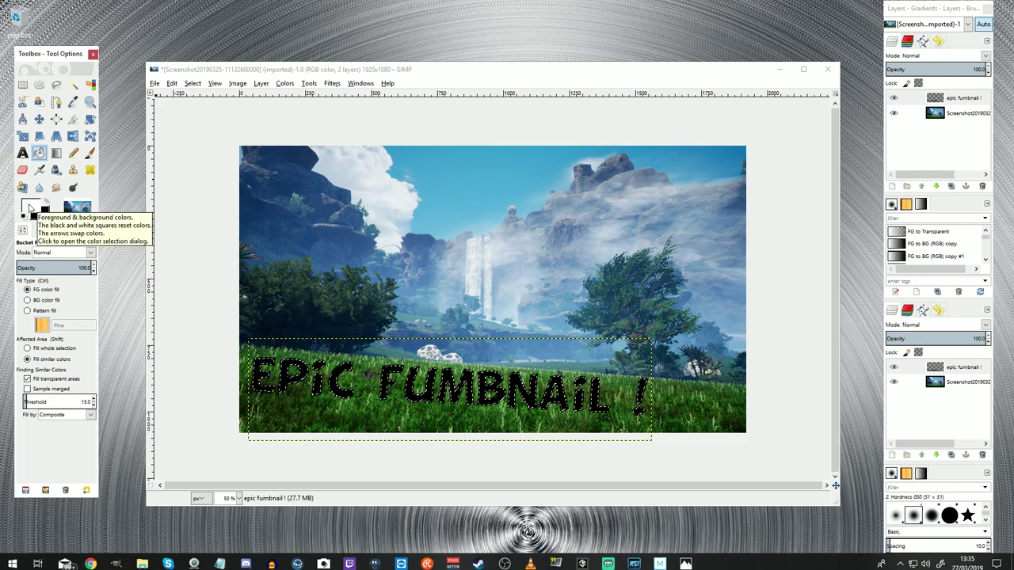
Step: Bucket-fill the title letters white inside a thin black edge, then select all
left_click(256, 370)
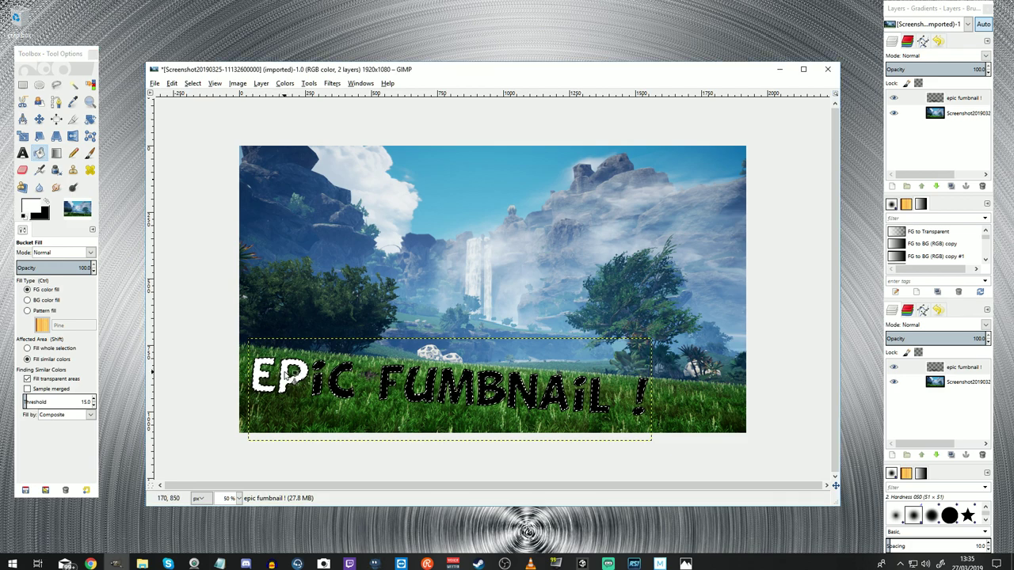
left_click(333, 378)
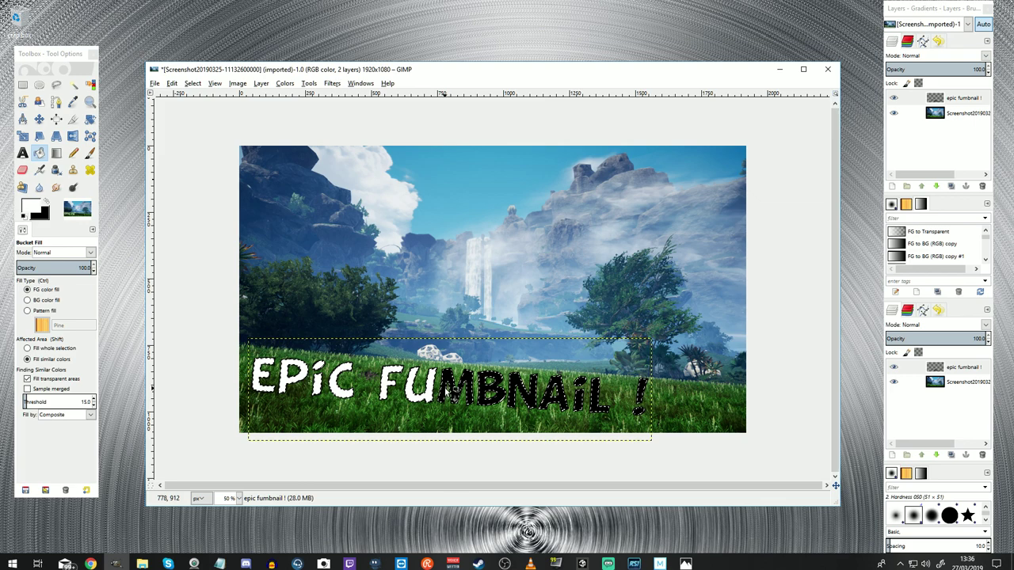
left_click(484, 383)
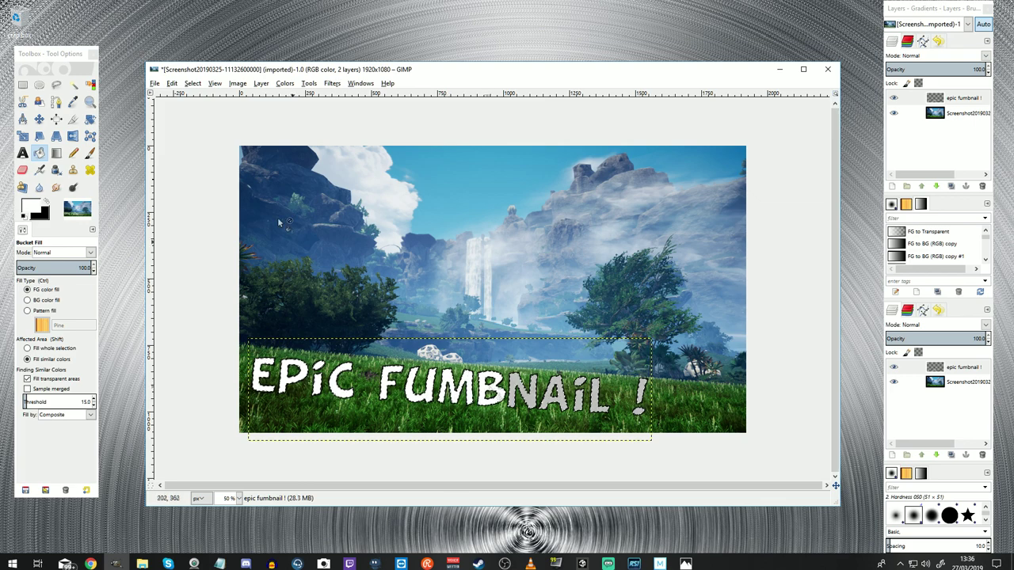
left_click(190, 84)
left_click(207, 106)
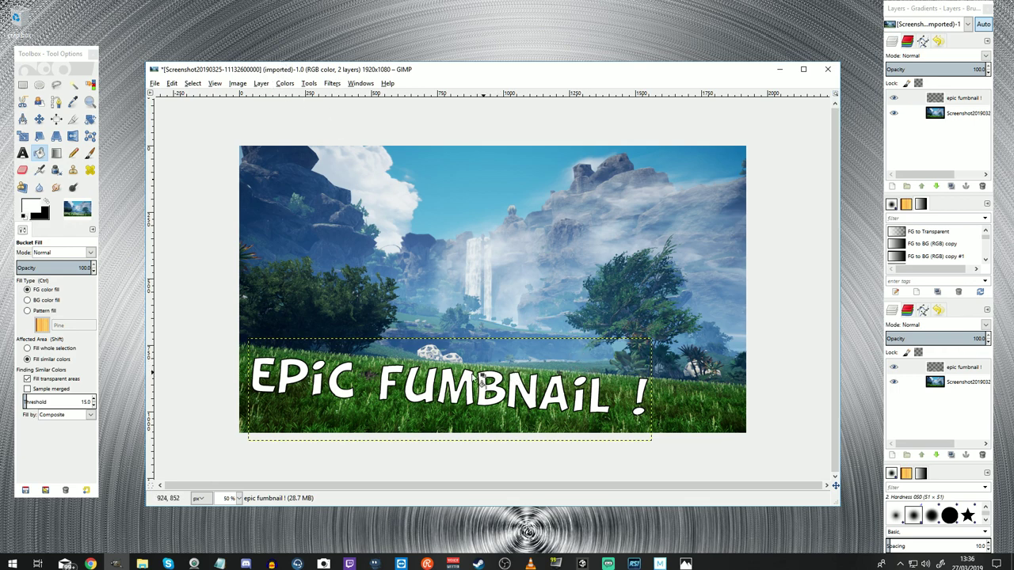
left_click(957, 98)
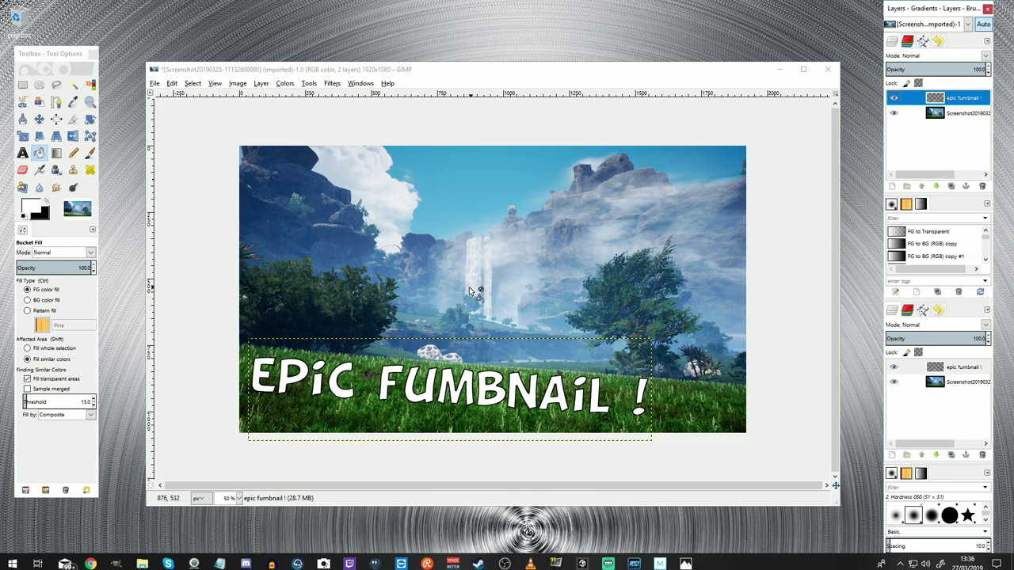
Step: Create a transparent layer named 'Layer' above the title and make it active
left_click(260, 83)
left_click(273, 96)
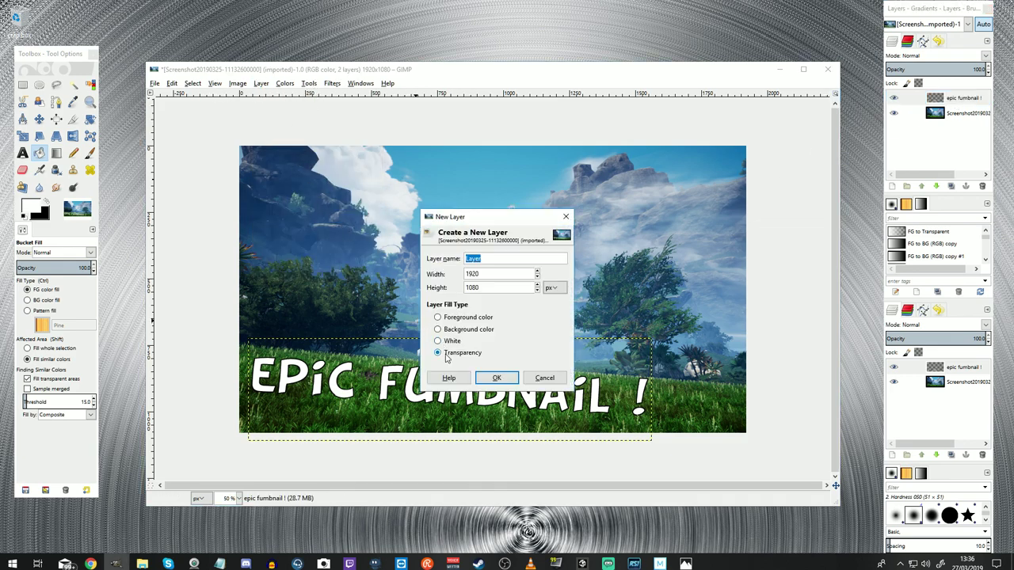
left_click(496, 378)
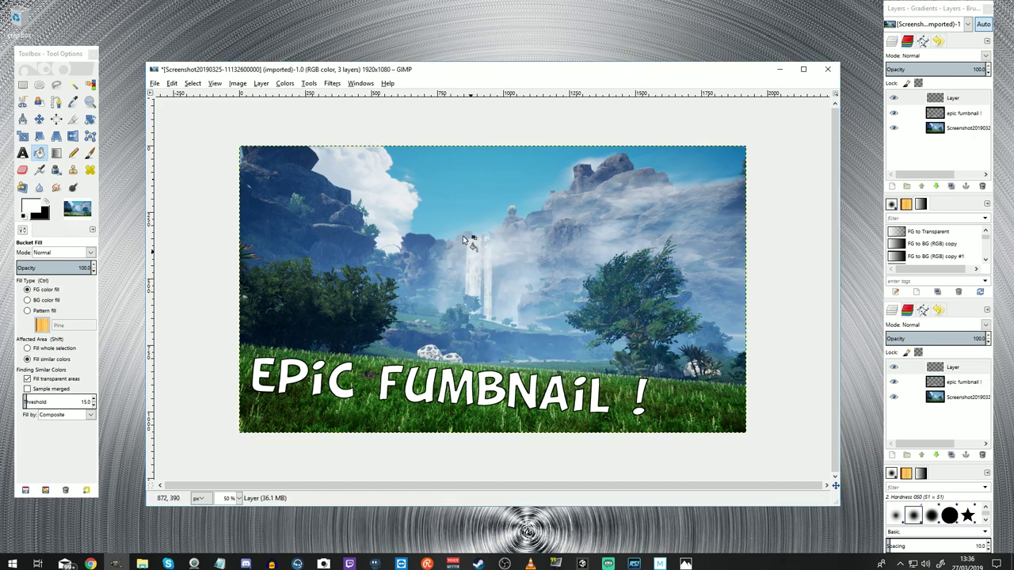
left_click(948, 103)
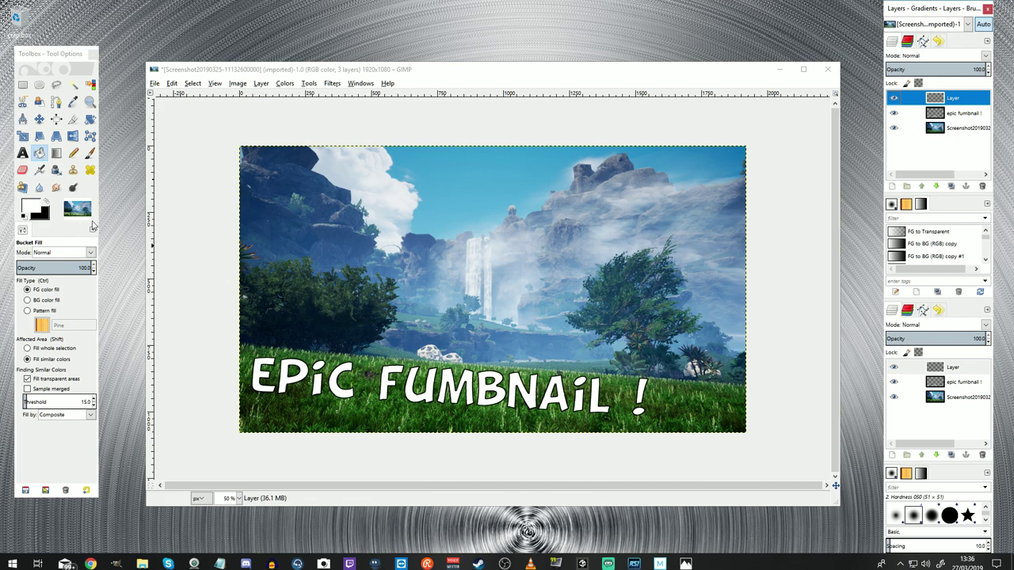
Step: Type '#1' near the top right and move it into the image's top-right corner
left_click(23, 154)
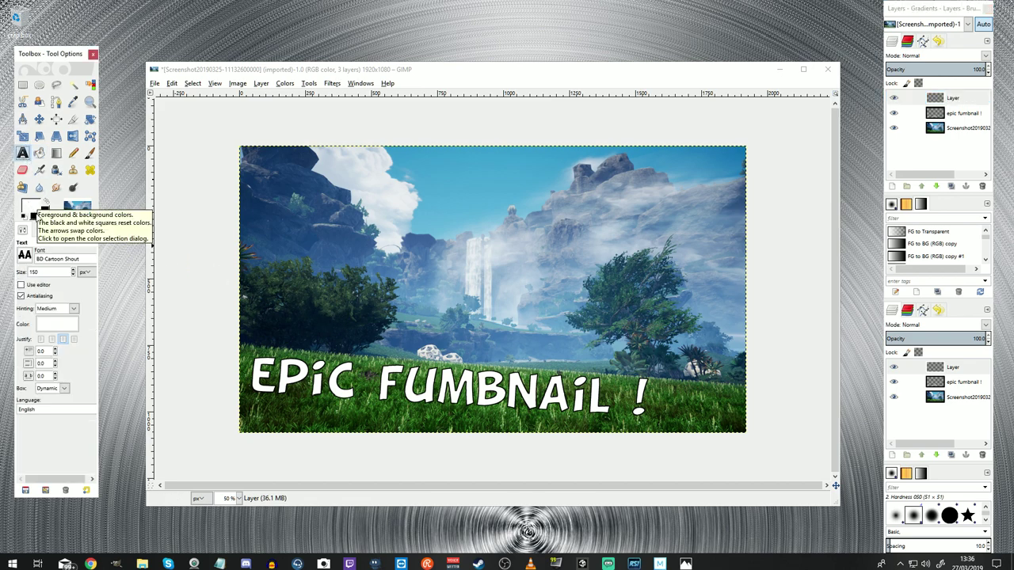
left_click(656, 190)
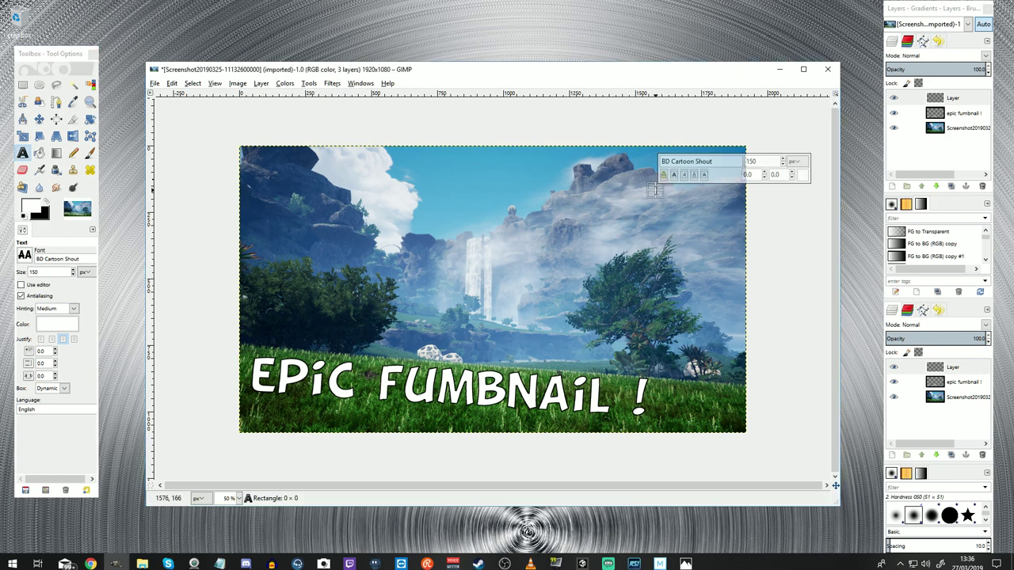
type("#1")
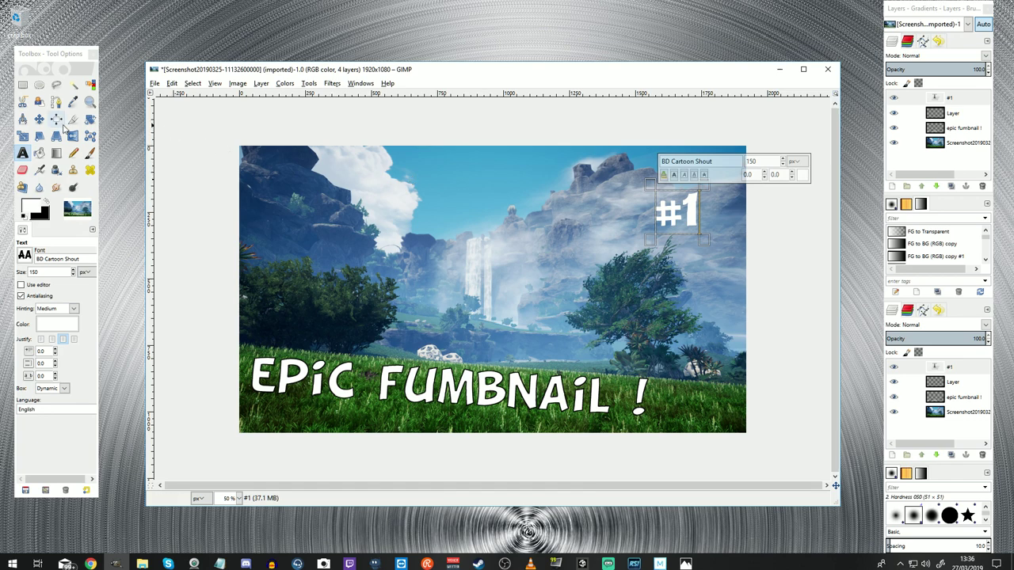
left_click(39, 119)
left_click(669, 214)
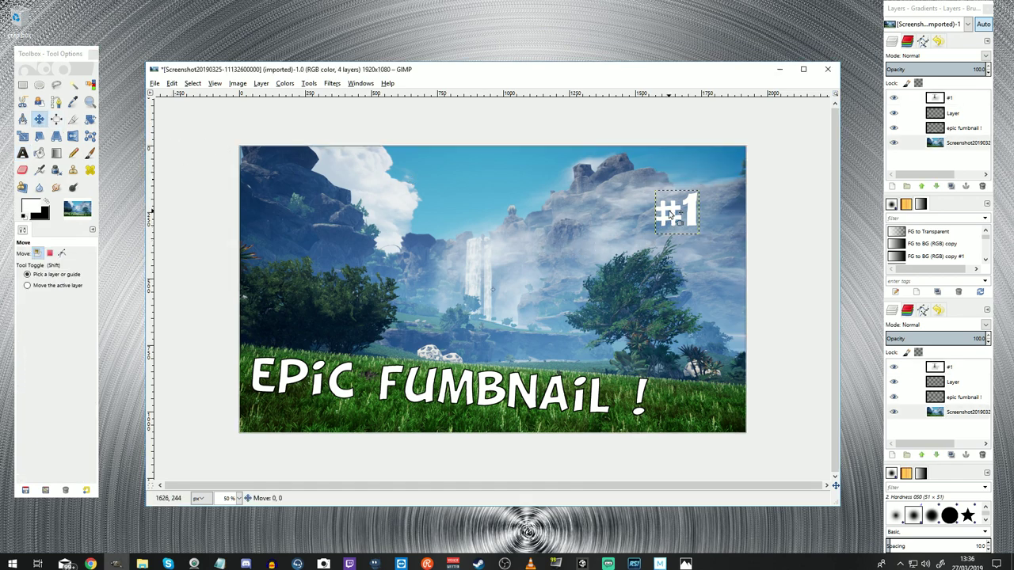
left_click_drag(669, 214, 698, 185)
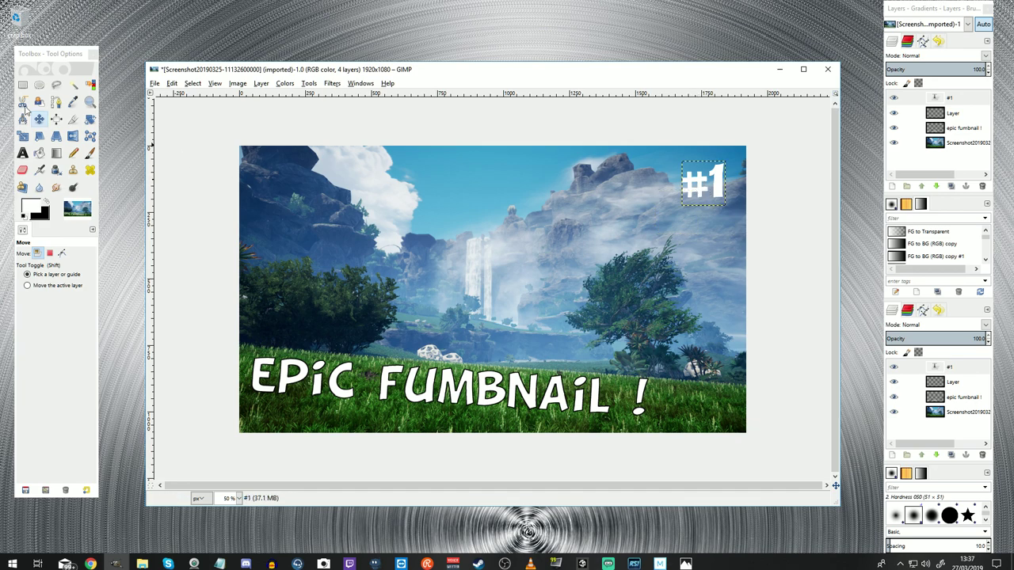
Step: Rotate the #1 text by 11.25°
left_click(90, 119)
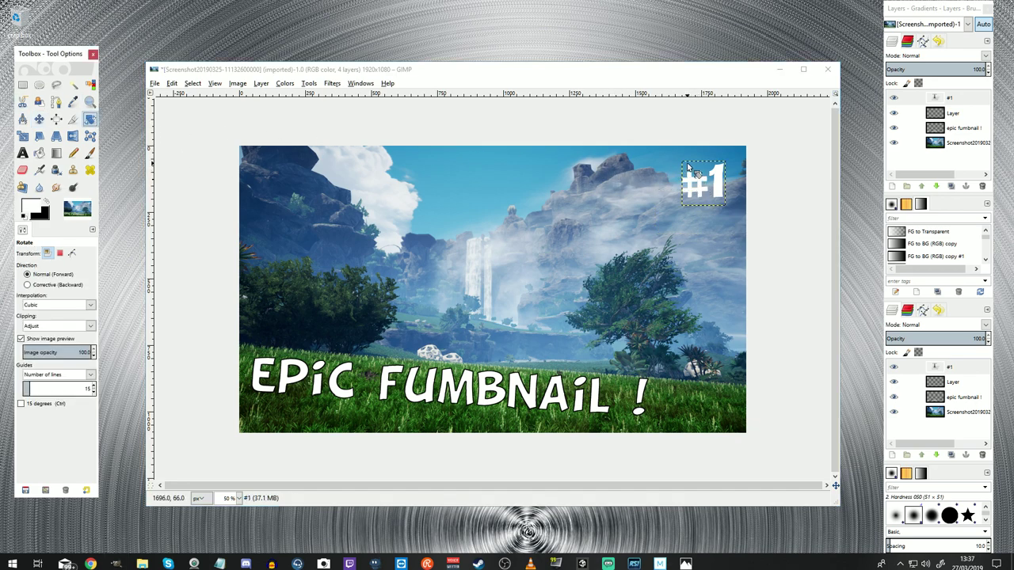
left_click_drag(697, 175, 691, 162)
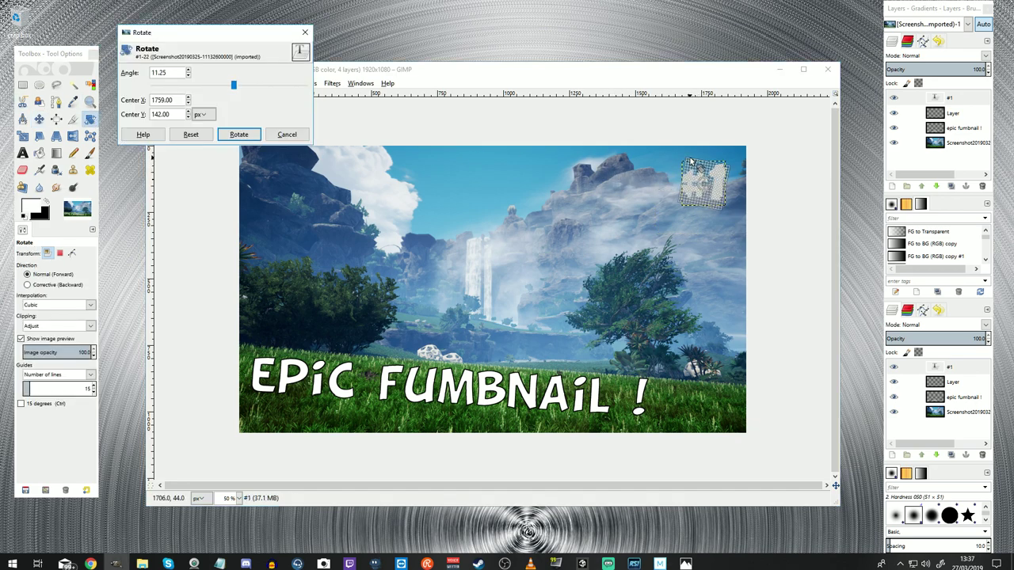
left_click(243, 137)
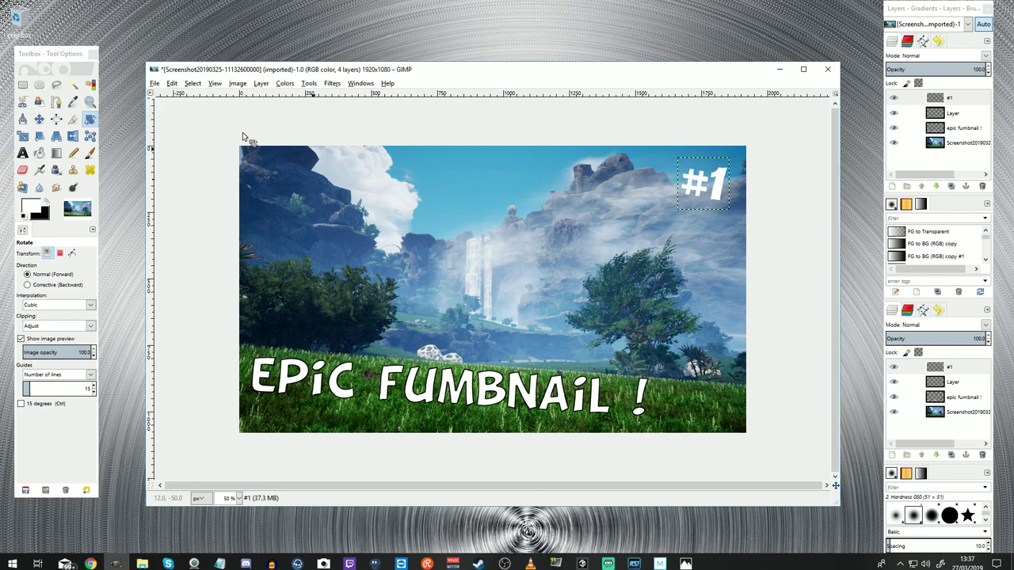
right_click(964, 370)
Step: Grow the selection around the #1 outward by 2 pixels
key("Escape")
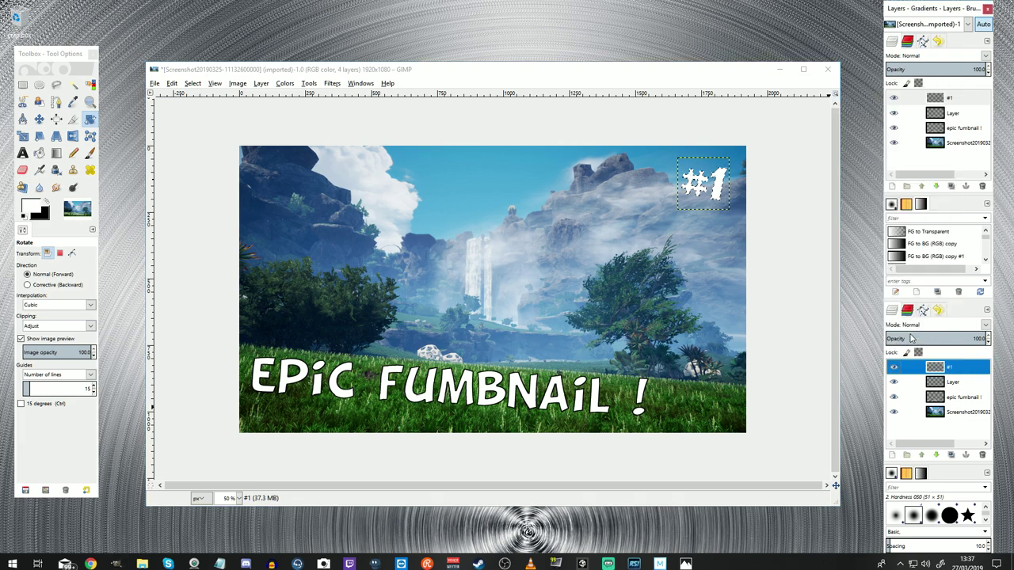
left_click(192, 83)
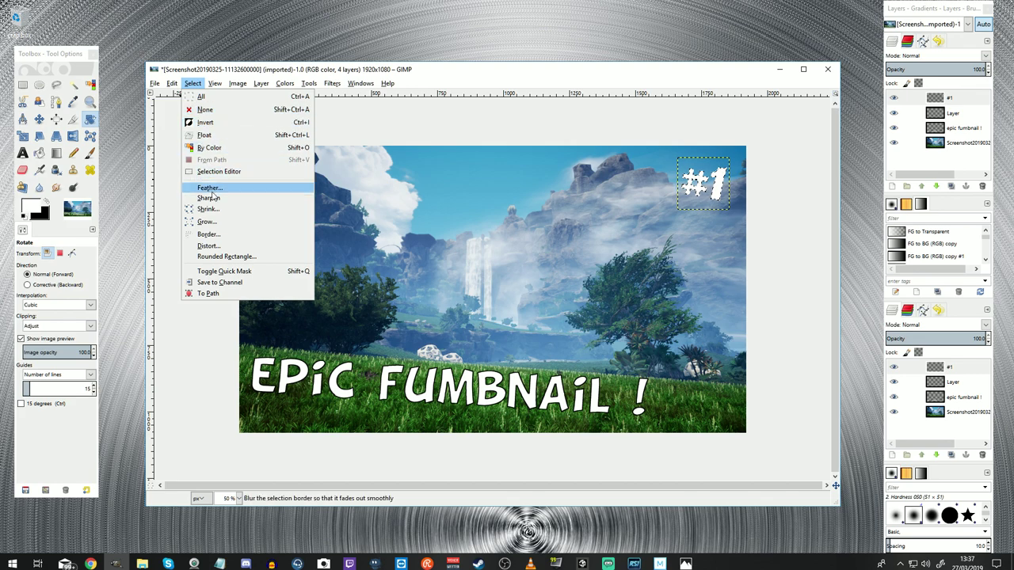
left_click(214, 221)
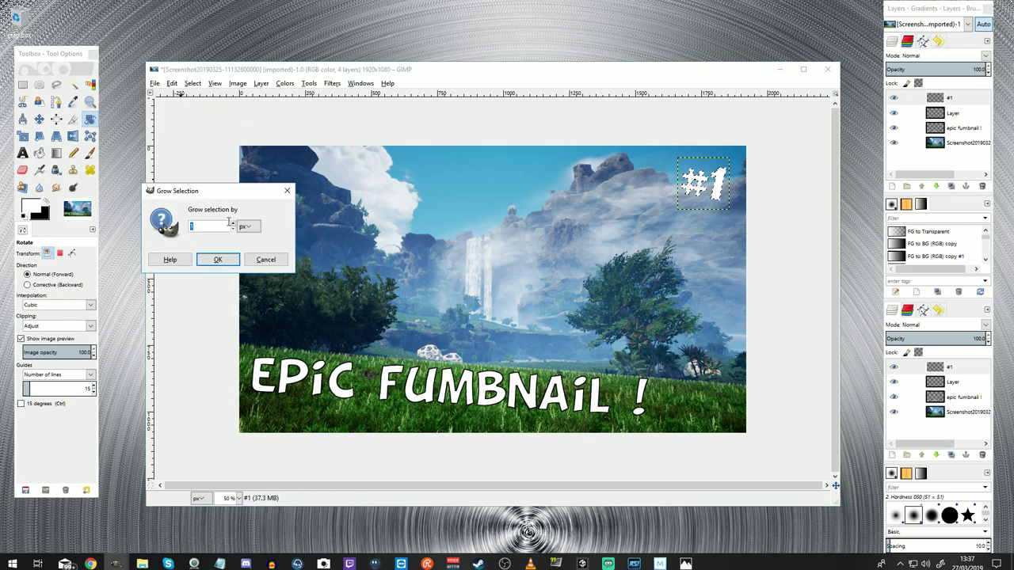
left_click(233, 225)
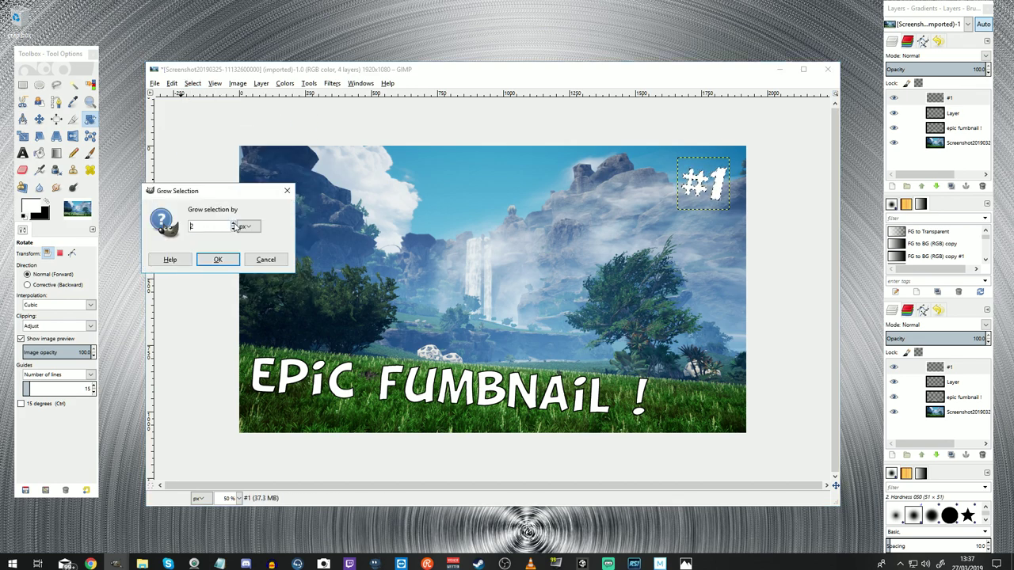
left_click(218, 261)
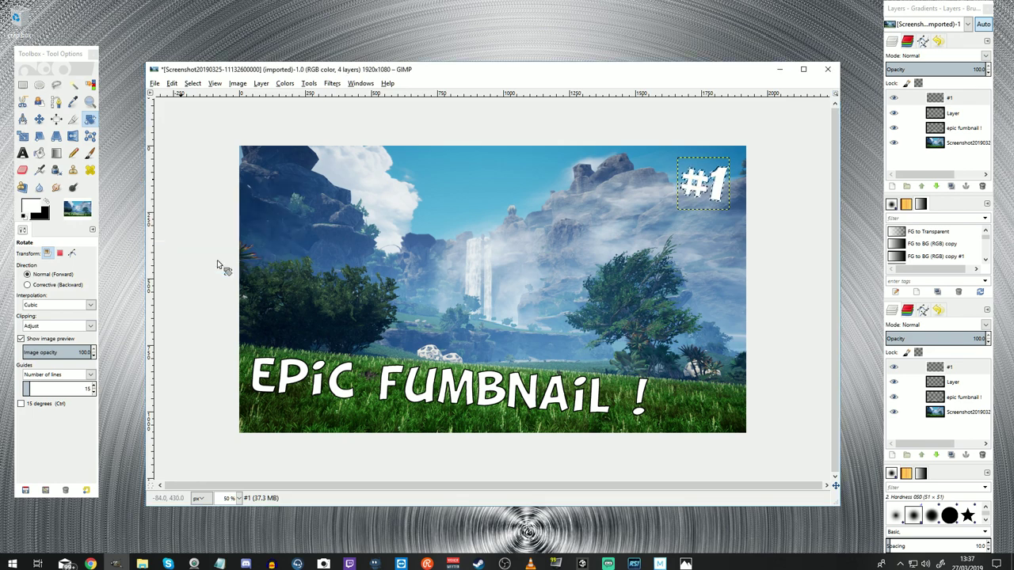
left_click(40, 153)
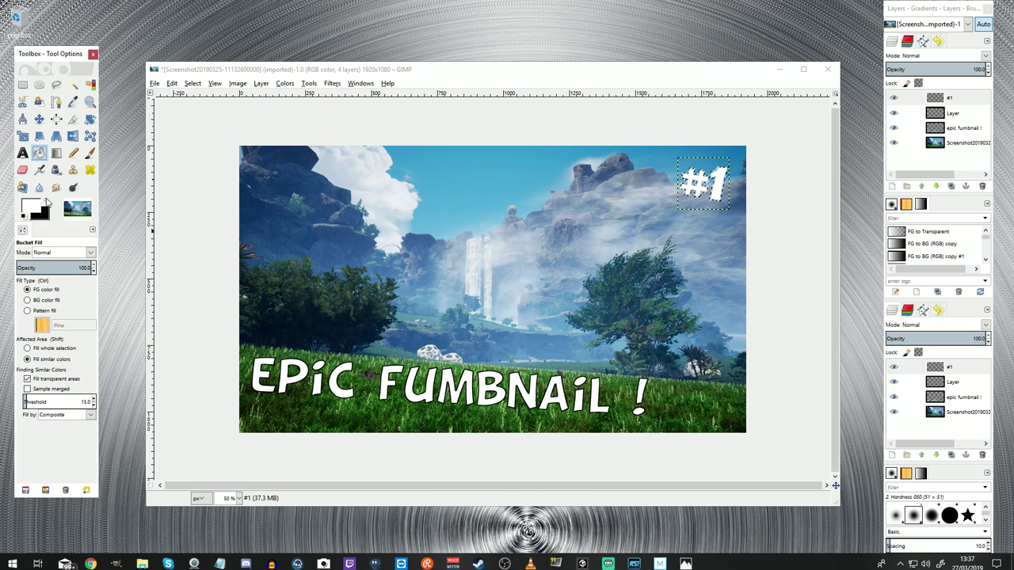
Step: Switch to black, zoom in, try a black fill on the #, then undo it
left_click(46, 202)
scroll(223, 498, "up", 2)
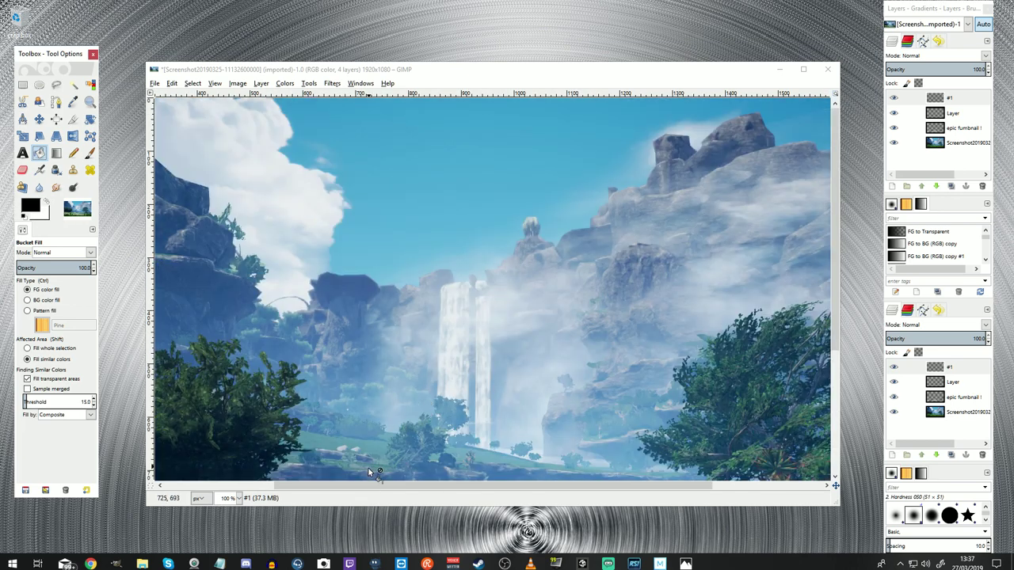
left_click_drag(372, 484, 481, 485)
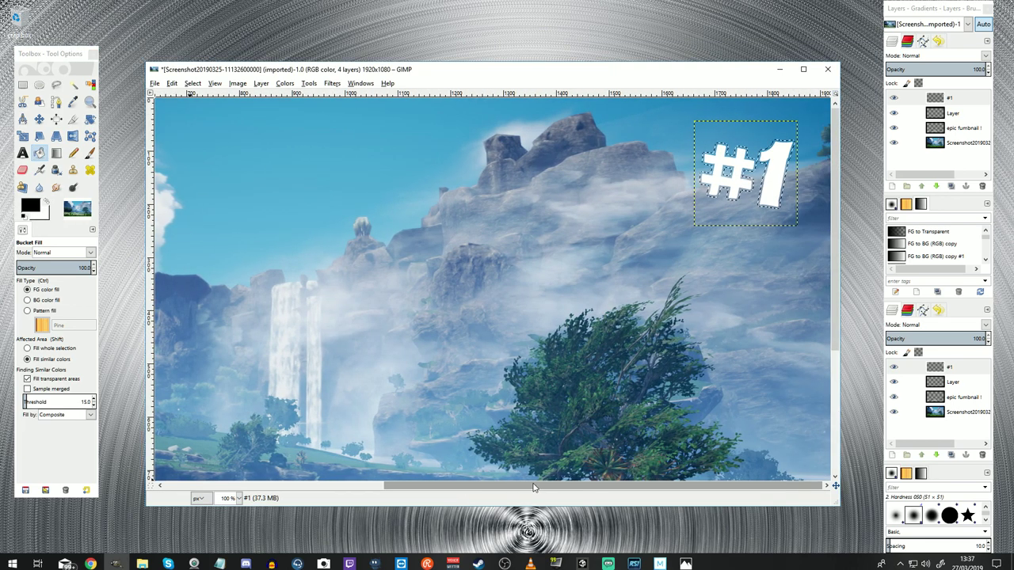
left_click(719, 167)
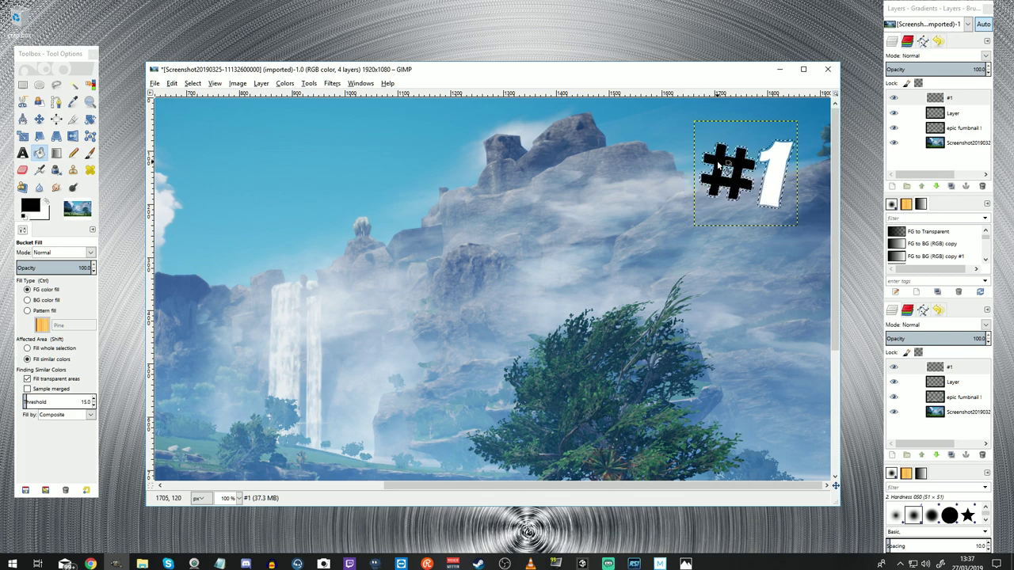
left_click(174, 83)
left_click(198, 96)
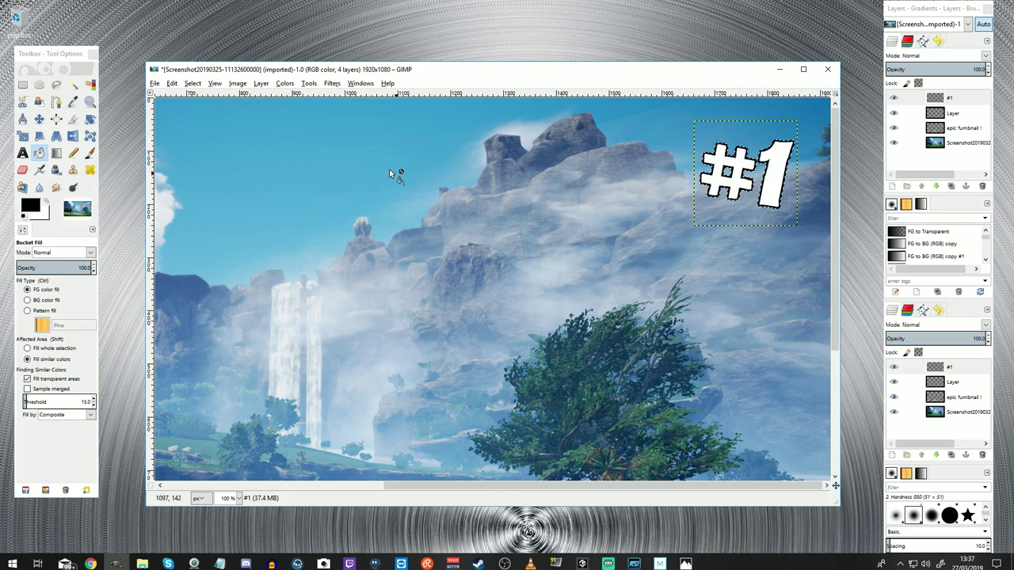
Step: Clear the selection and zoom out to view the whole thumbnail
left_click(193, 83)
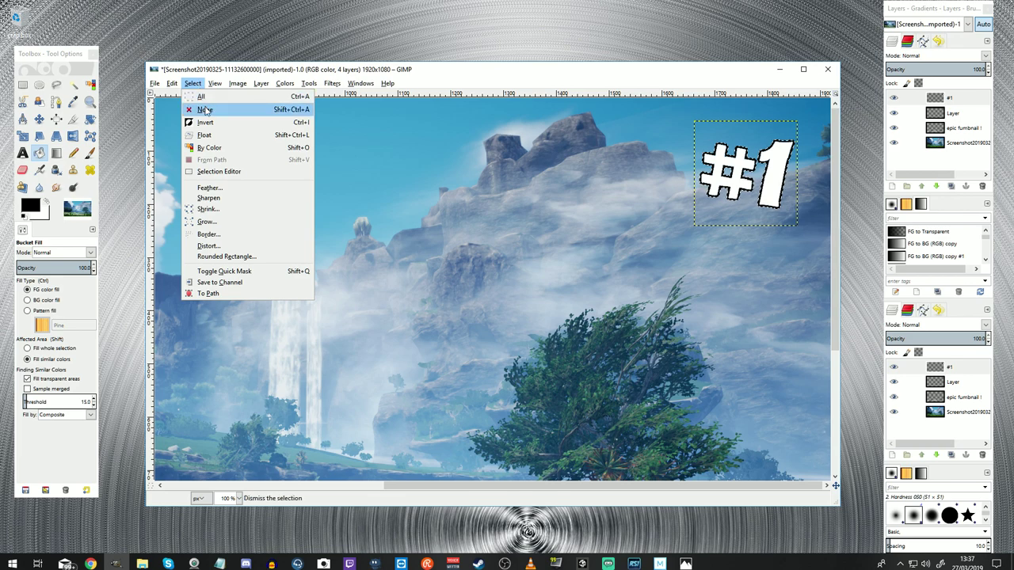
left_click(205, 109)
key("minus")
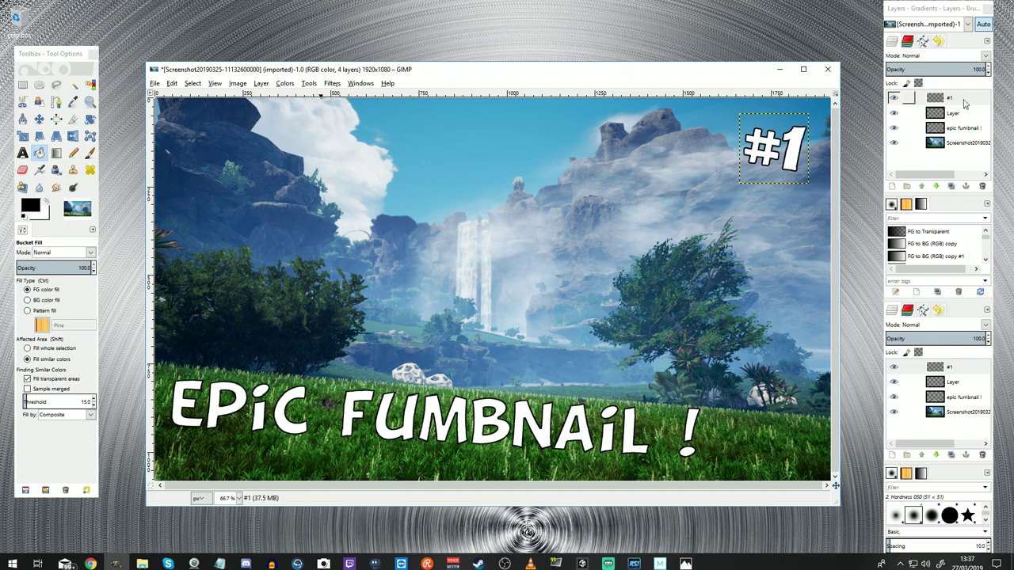
Step: Apply a dark Drop Shadow filter to the #1
left_click(331, 84)
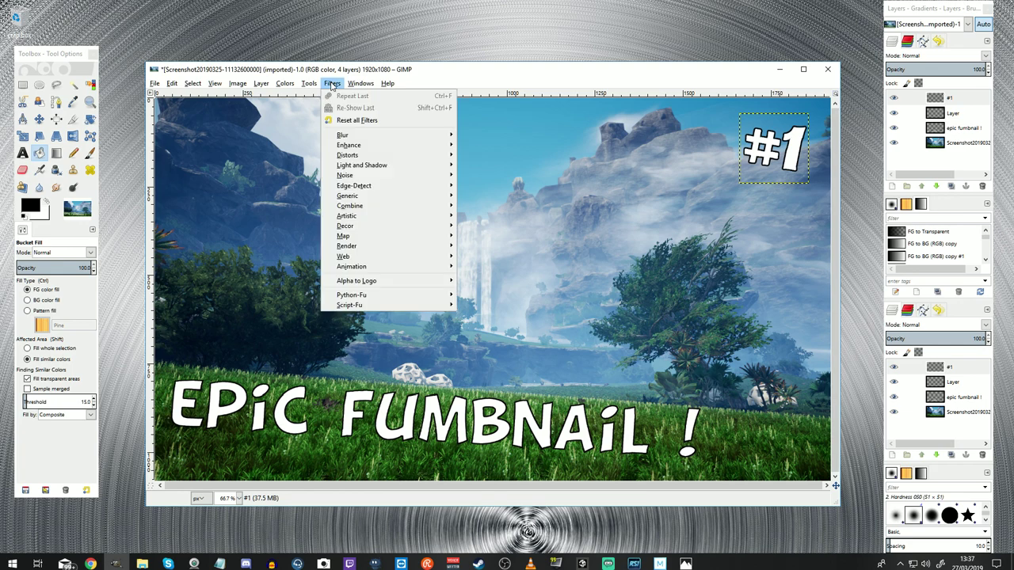
mouse_move(396, 164)
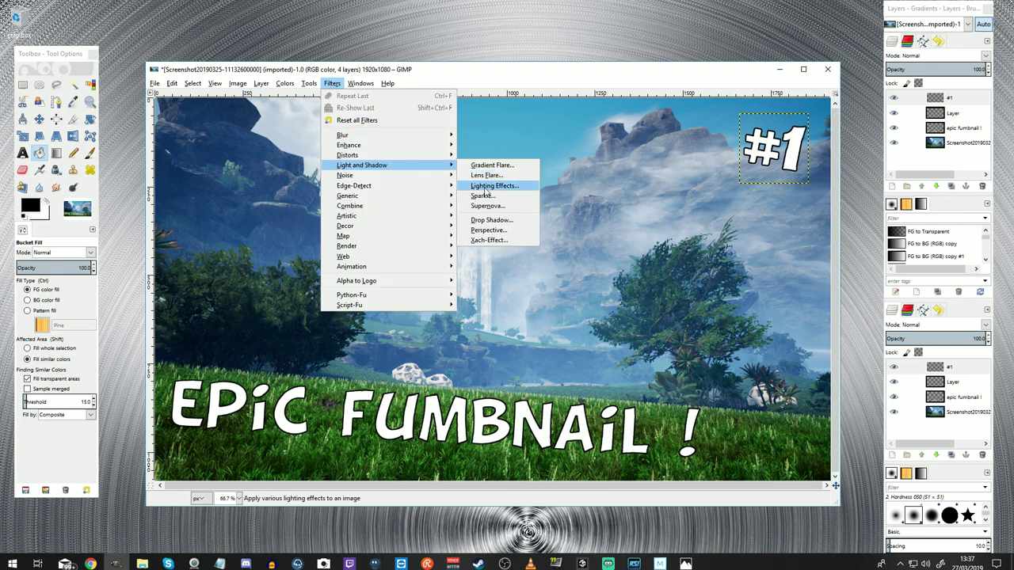
left_click(490, 221)
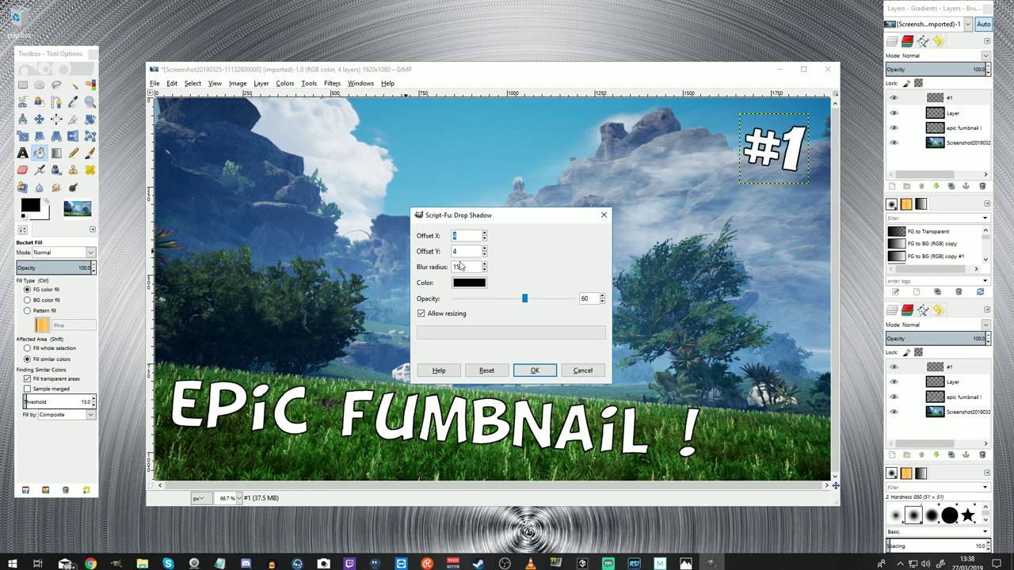
left_click(532, 371)
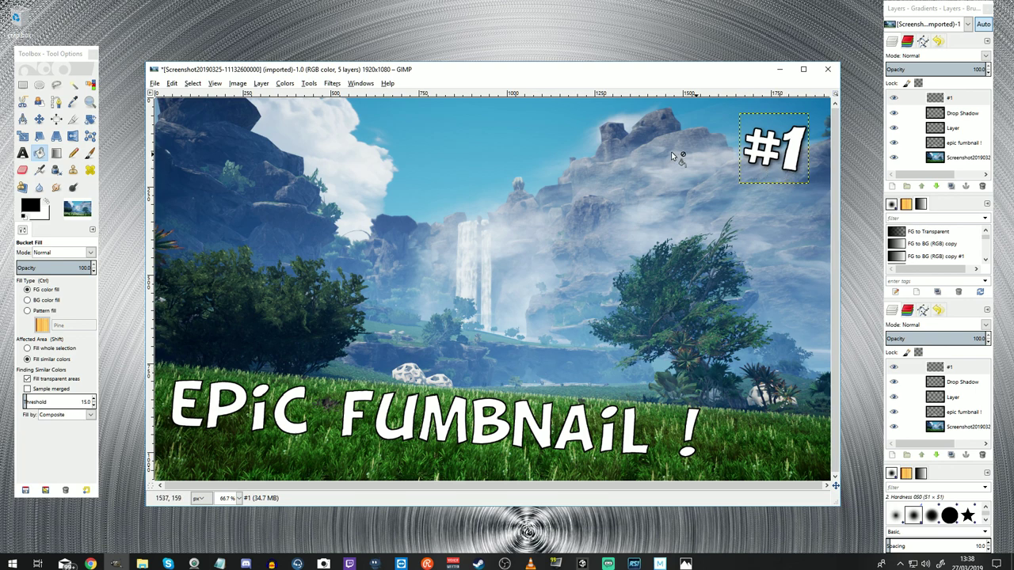
Step: Repeat the Drop Shadow filter for a heavier shadow
left_click(331, 84)
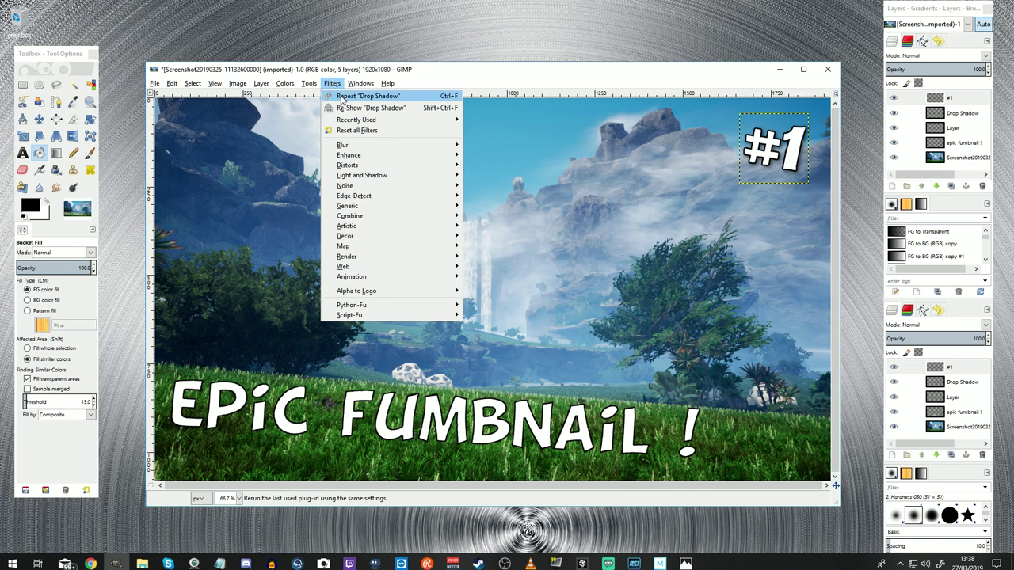
left_click(341, 94)
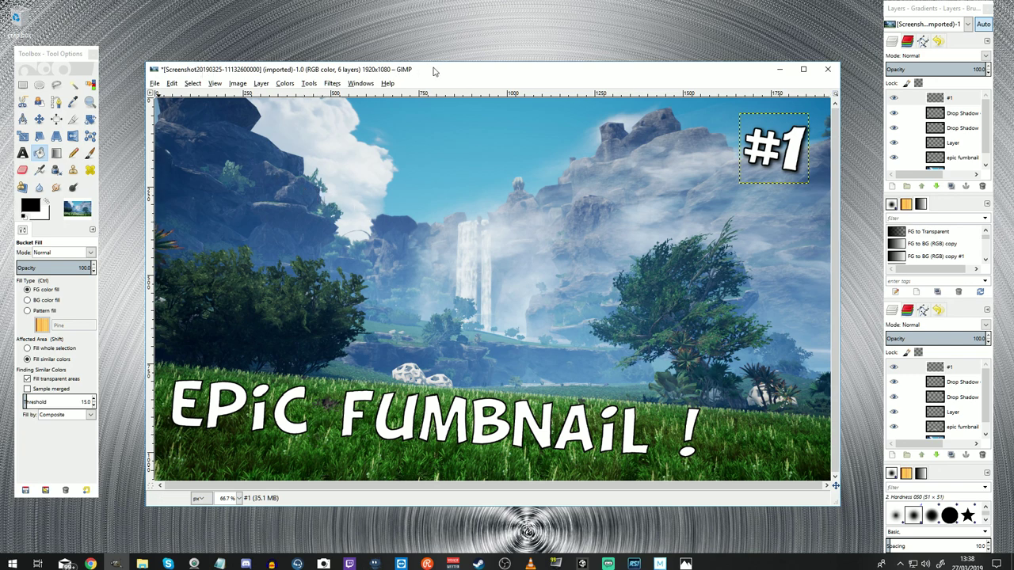
left_click_drag(442, 69, 438, 59)
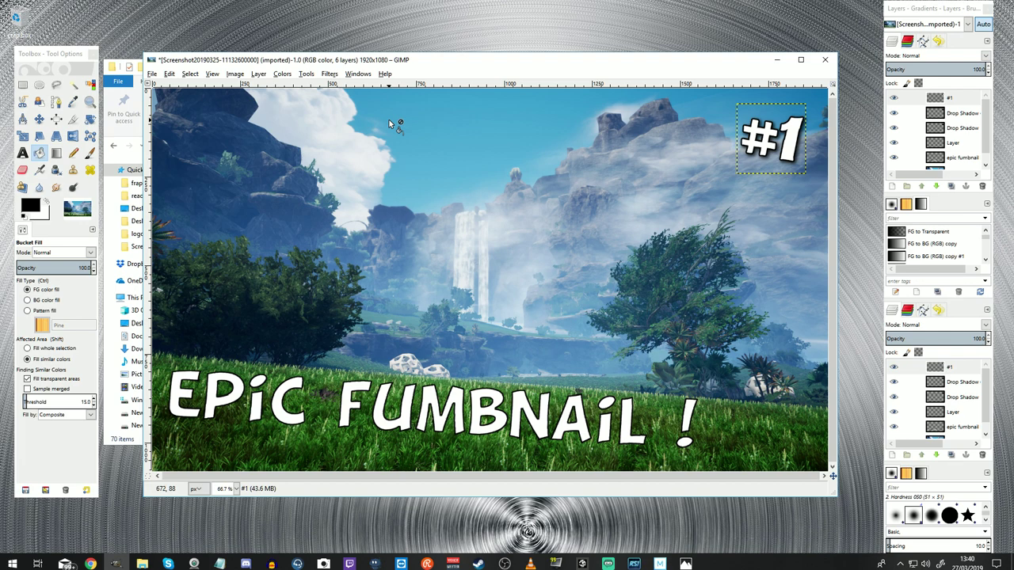
left_click(152, 74)
Step: Name the thumbnail 'epic fumbnail.jpg', dropping the old .xcf extension
left_click(168, 170)
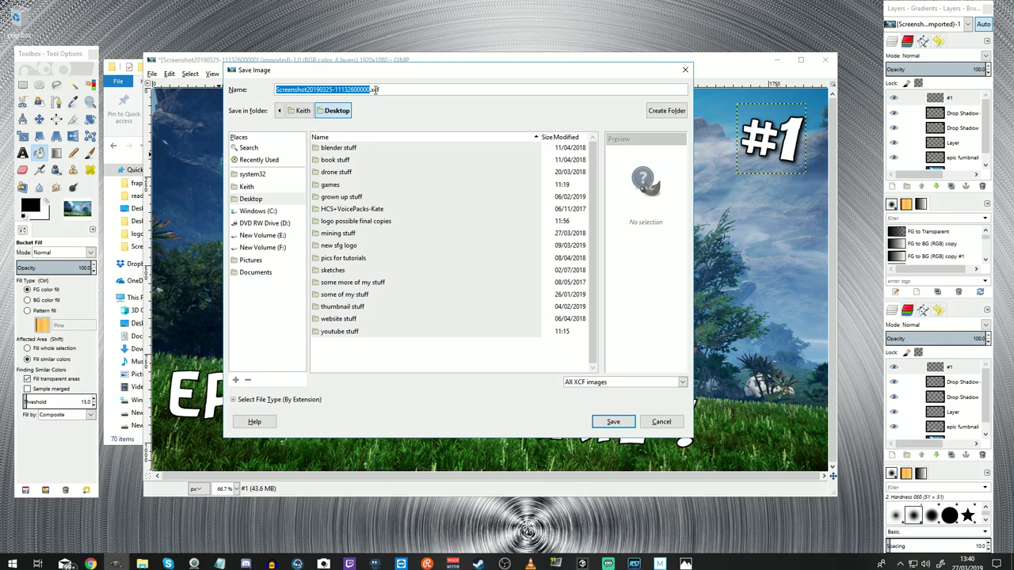
type("epi")
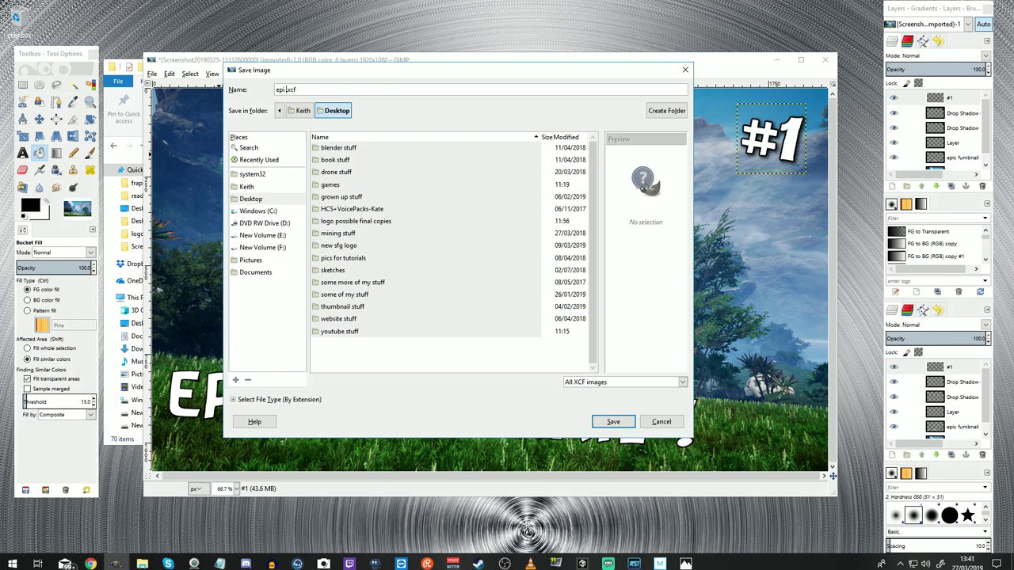
type("c fumbnauil")
key("BackSpace")
key("BackSpace")
key("BackSpace")
type("il.jpg")
key("Right")
key("Right")
key("BackSpace")
key("BackSpace")
key("BackSpace")
key("BackSpace")
Step: Export the image to the Desktop as a JPEG at quality 90
left_click(249, 200)
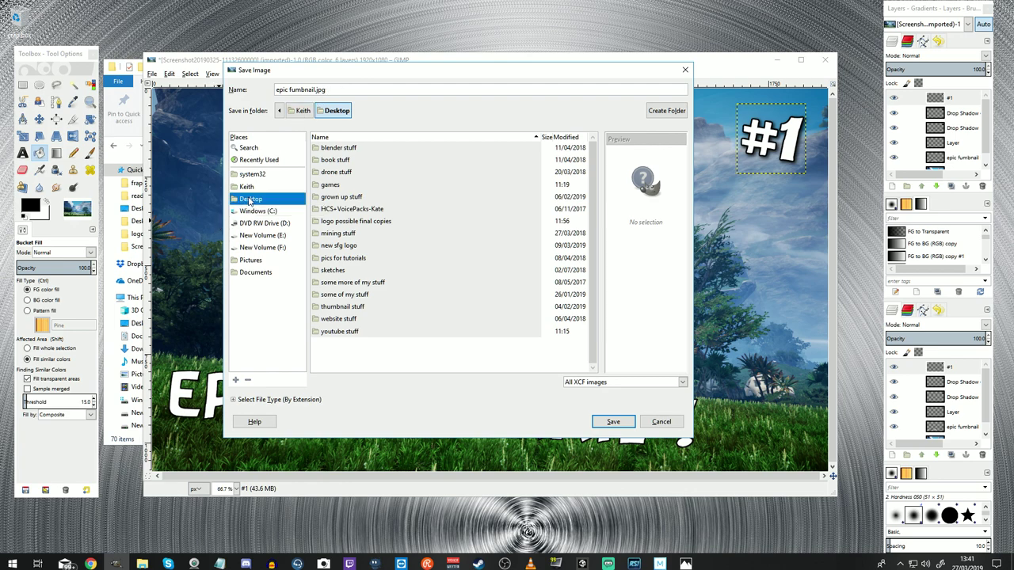
left_click(610, 422)
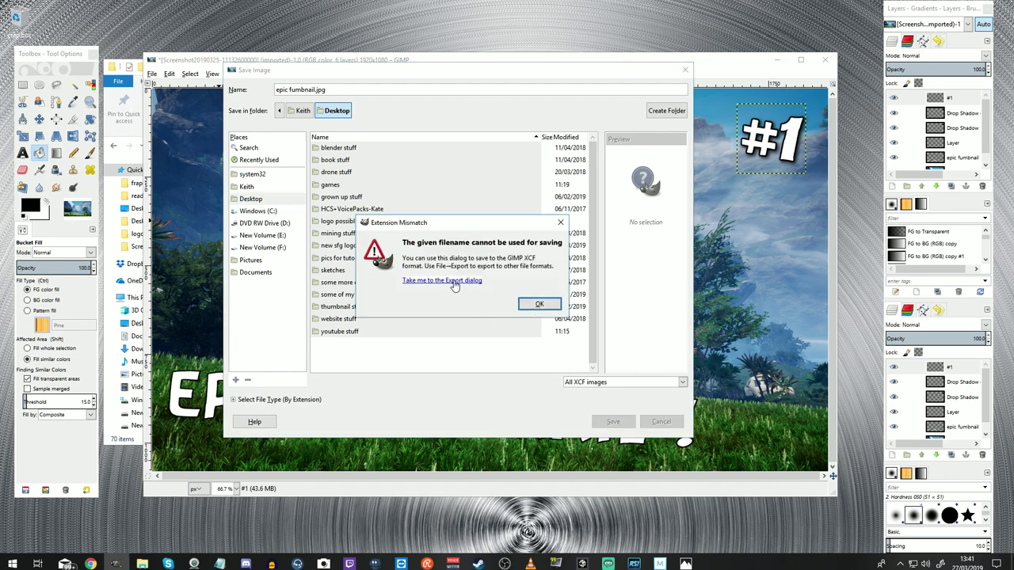
left_click(454, 282)
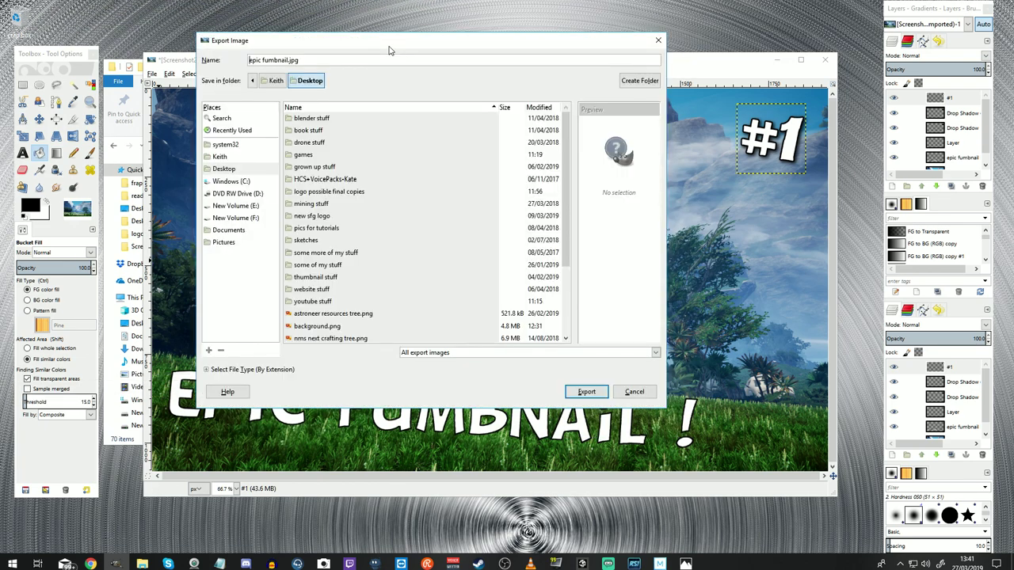
left_click(223, 171)
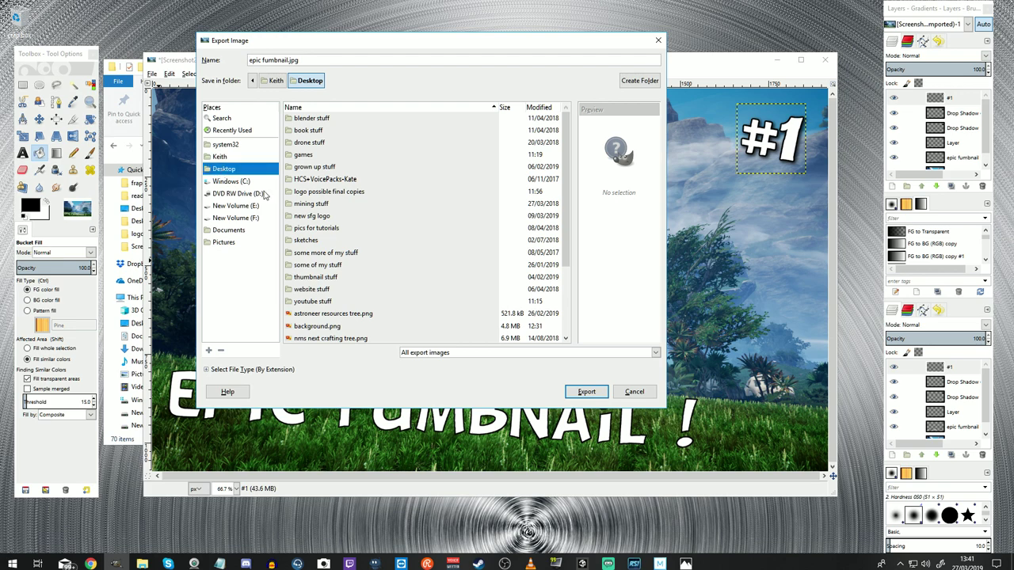
left_click(599, 393)
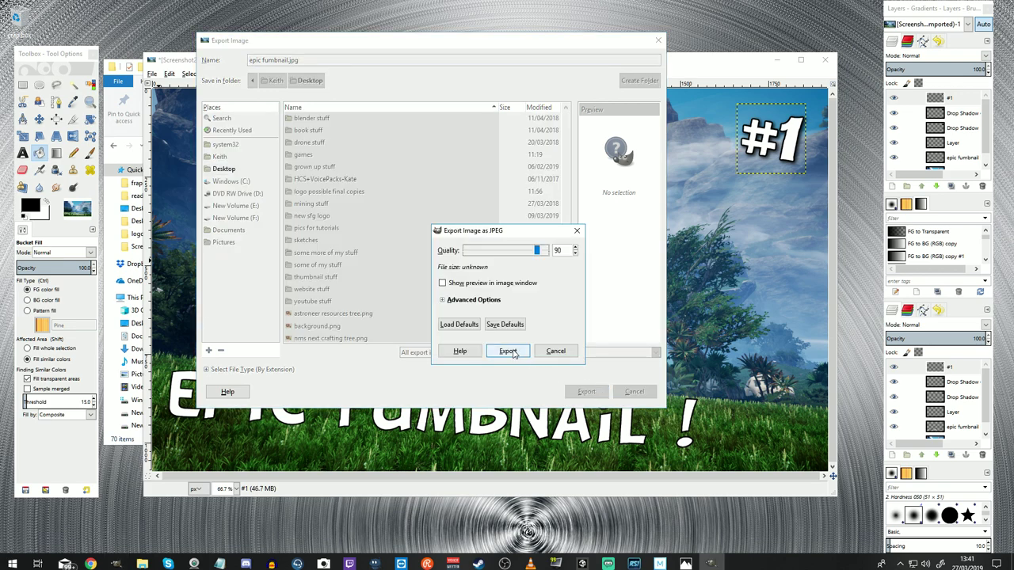
left_click(508, 351)
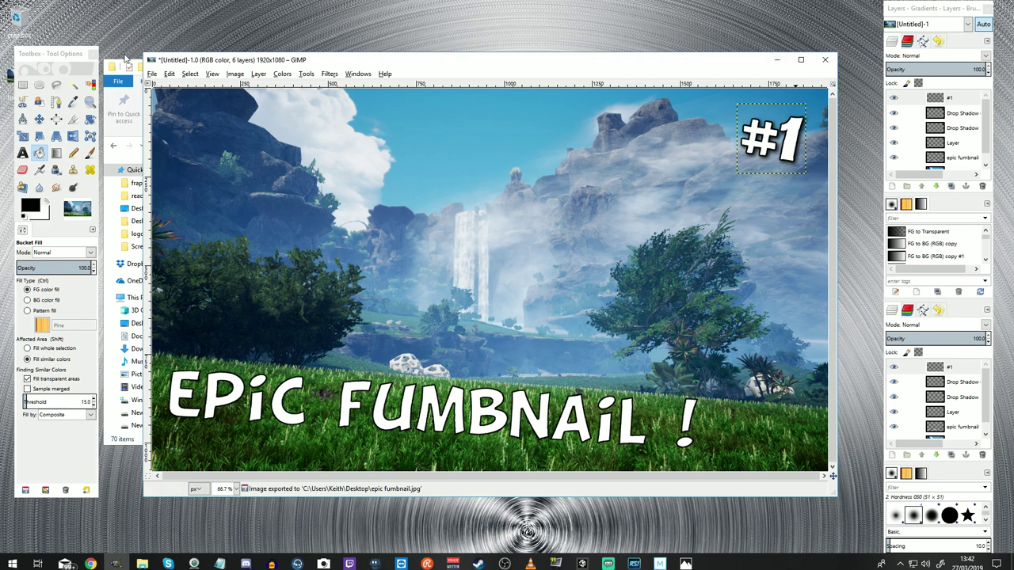
Step: Save the project as epic fumbnail.xcf in the Desktop folder
left_click(151, 74)
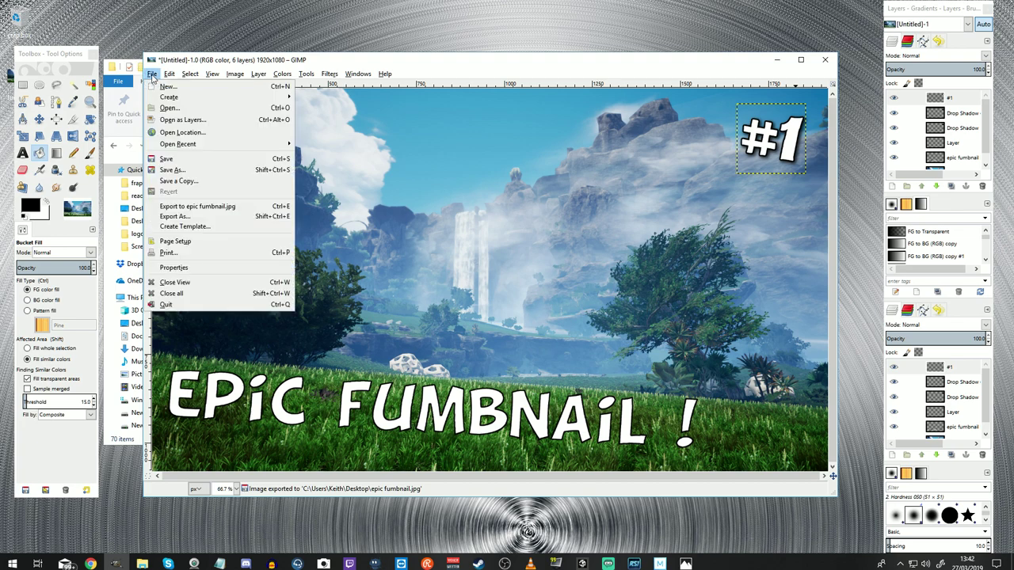
left_click(177, 169)
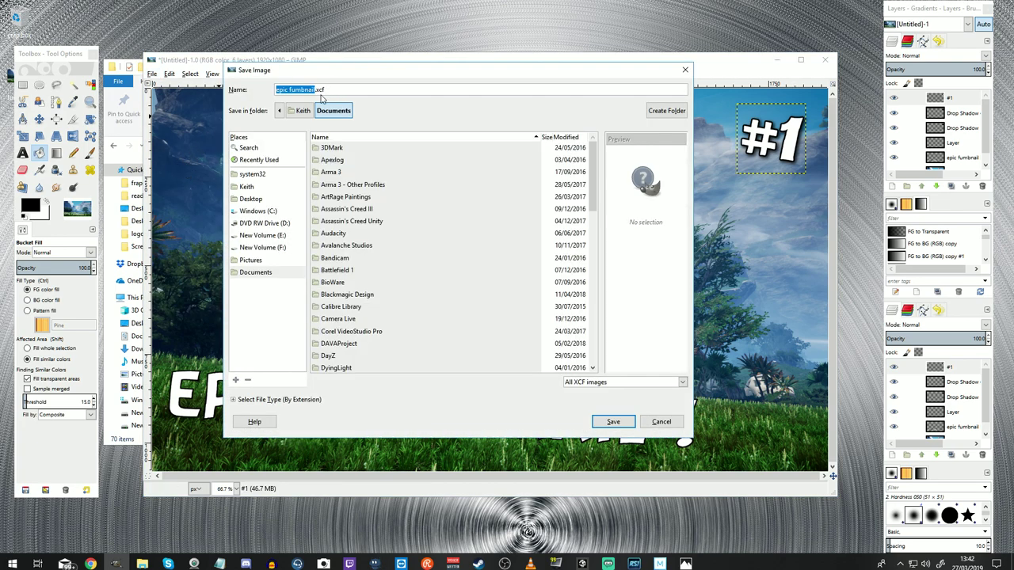
left_click(252, 198)
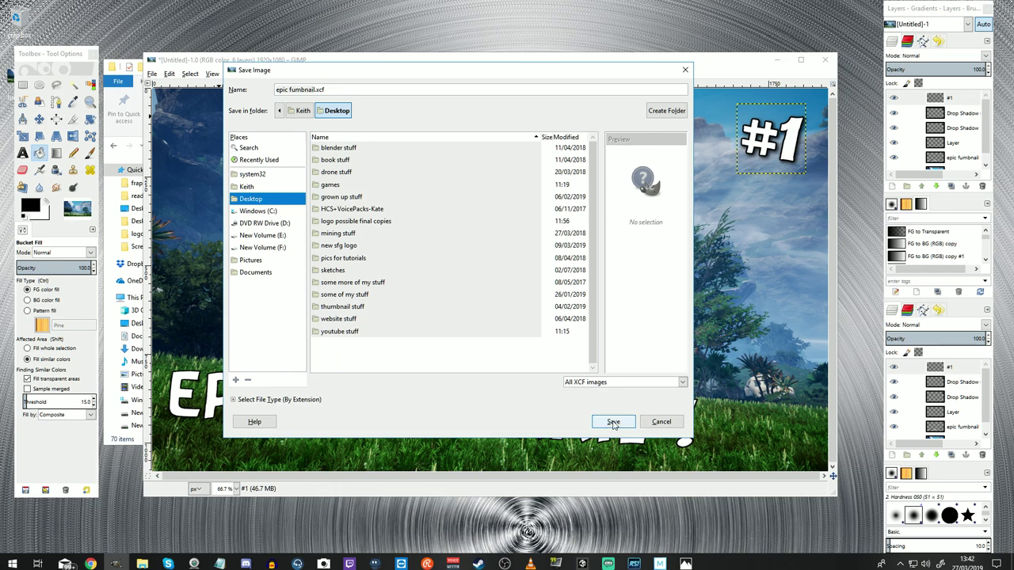
left_click(613, 423)
Step: Close the image, quit GIMP, and shut the file browser window
left_click(825, 59)
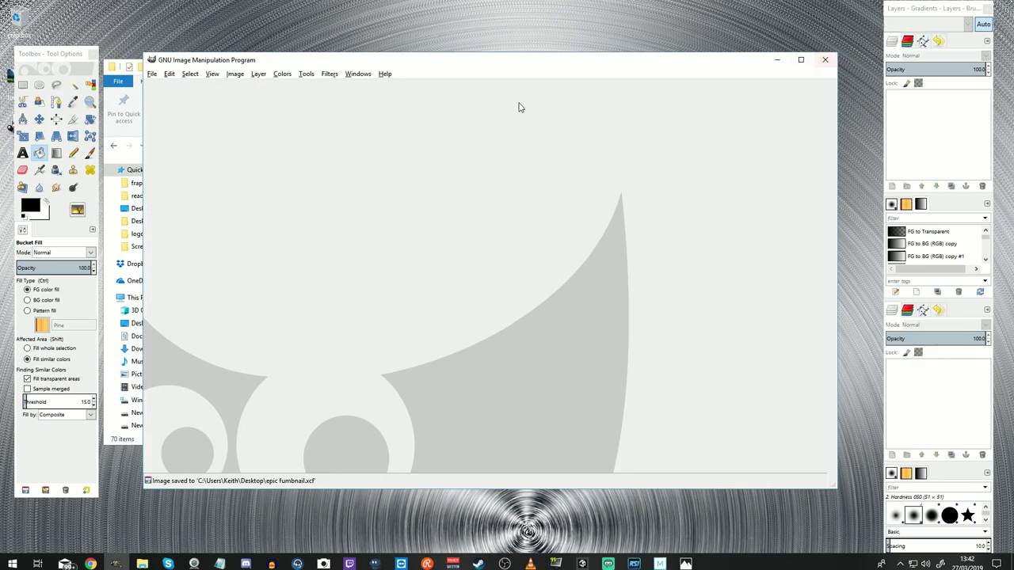
left_click(825, 59)
key("alt+F4")
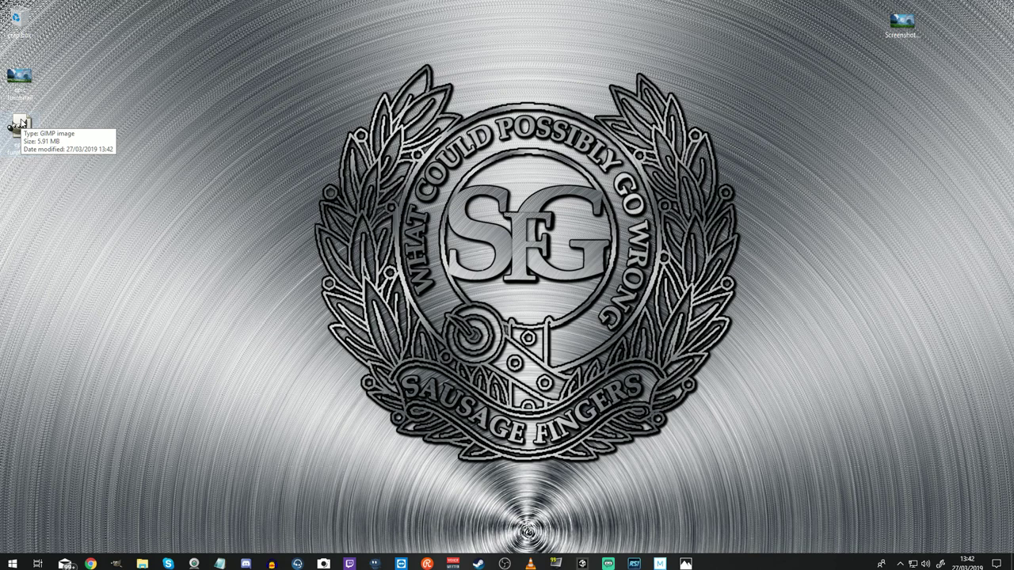
Step: Open epic fumbnail.jpg from the desktop in the Photos app
double_click(19, 77)
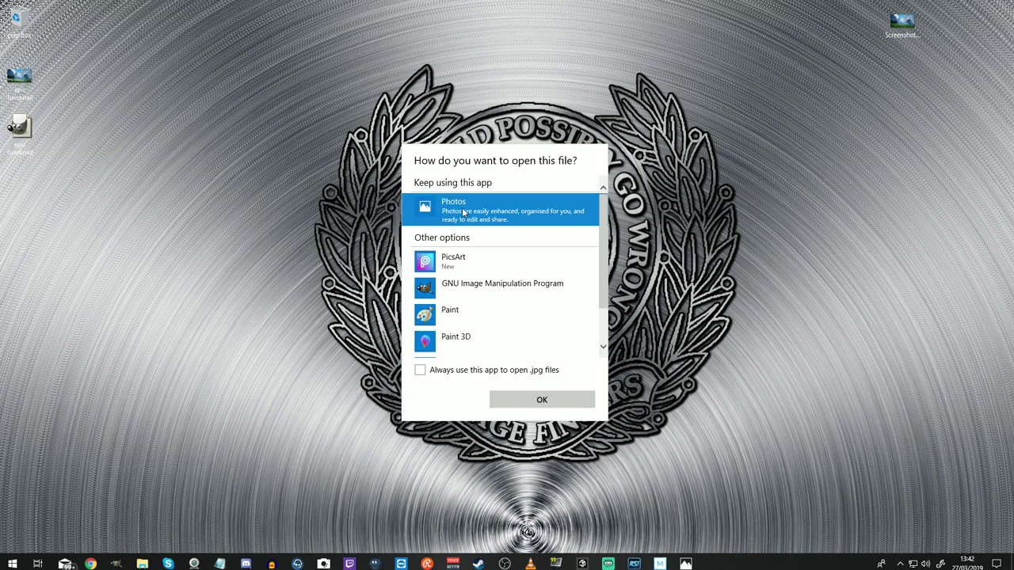
left_click(519, 399)
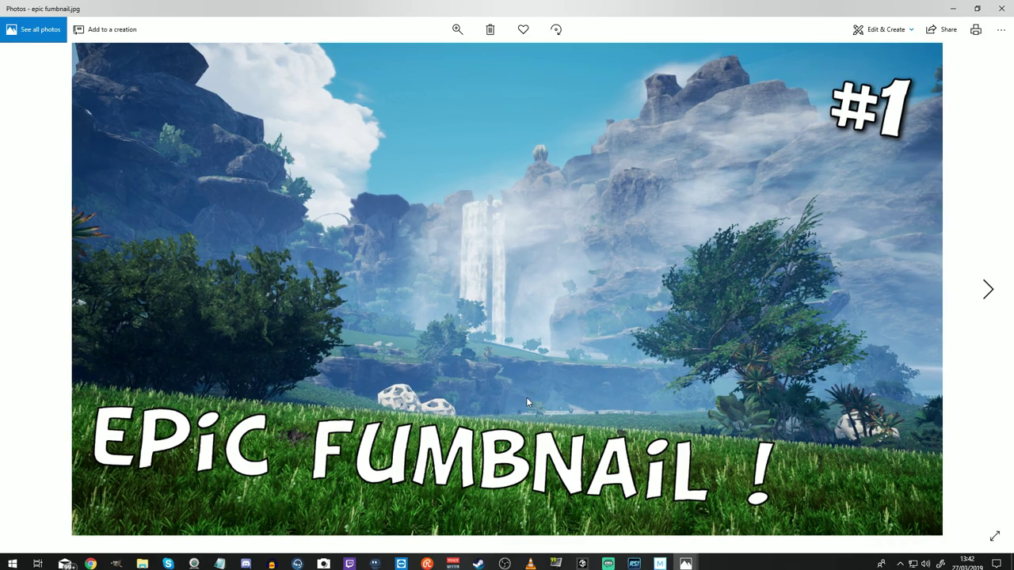